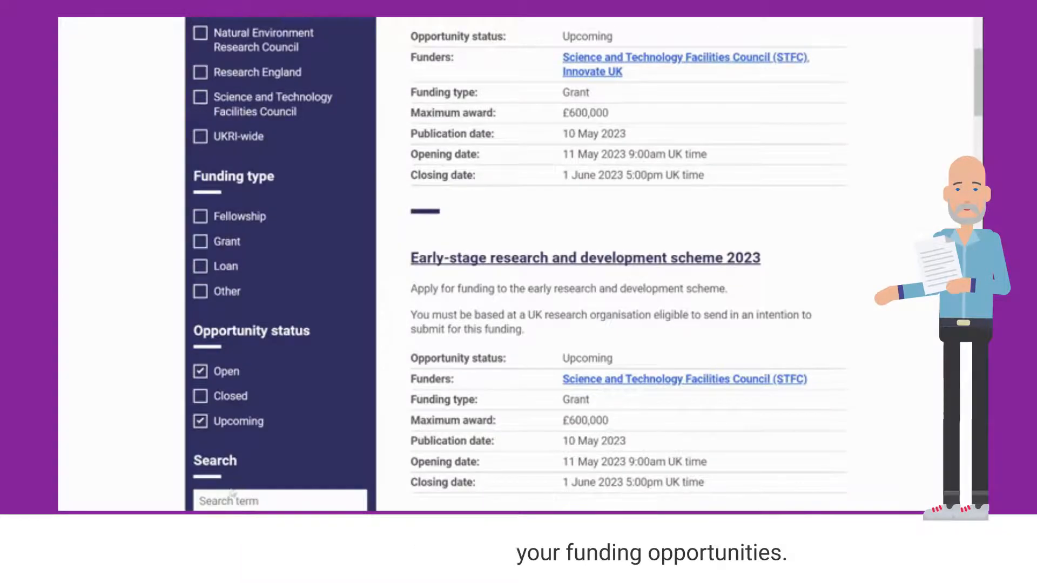
Filter the open and upcoming funding opportunities by the search term "better research methods"
left_click(224, 502)
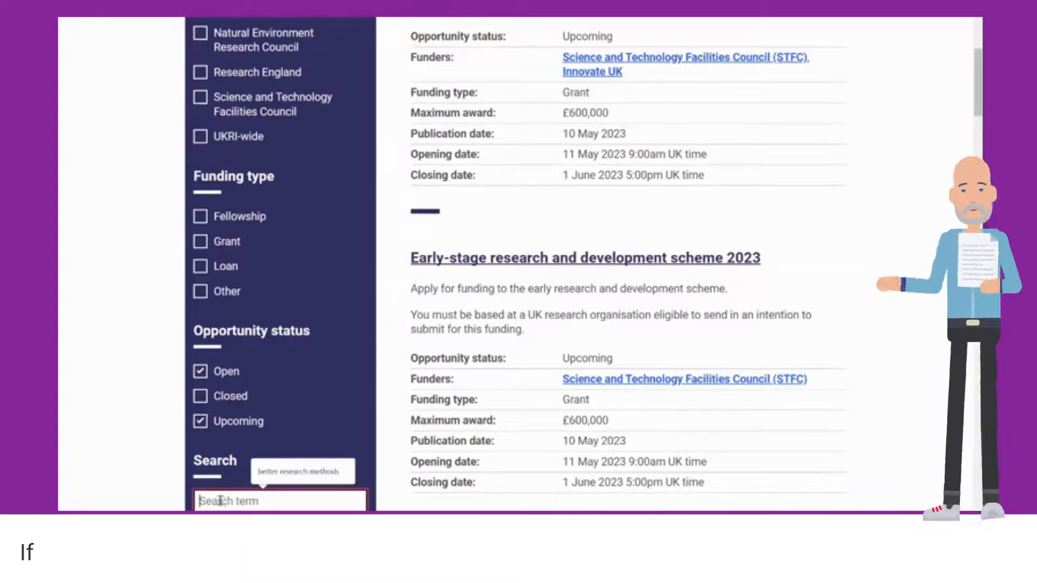
left_click(298, 471)
scroll(317, 364, "down", 1)
scroll(317, 364, "down", 2)
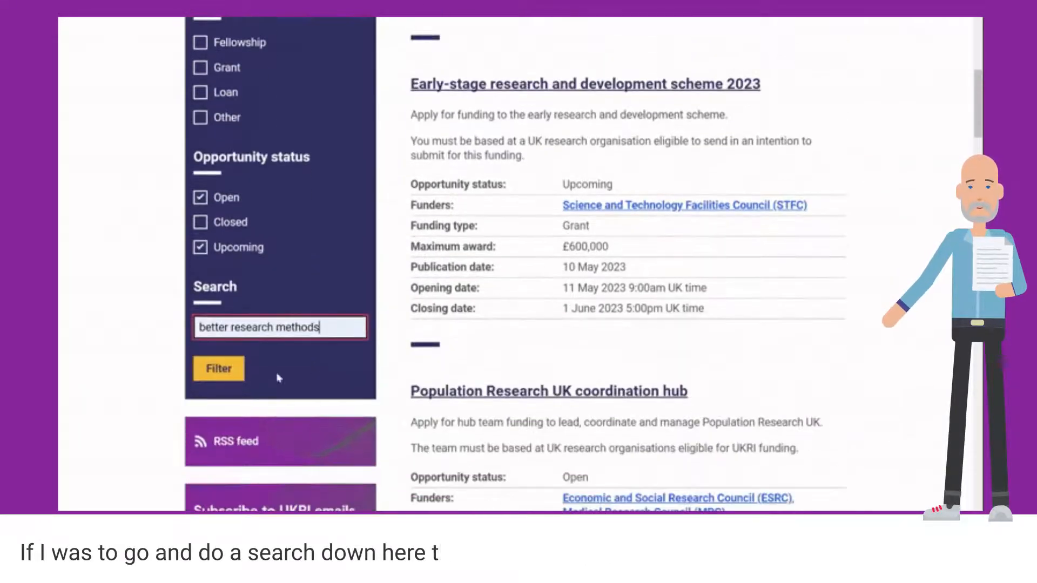
left_click(214, 373)
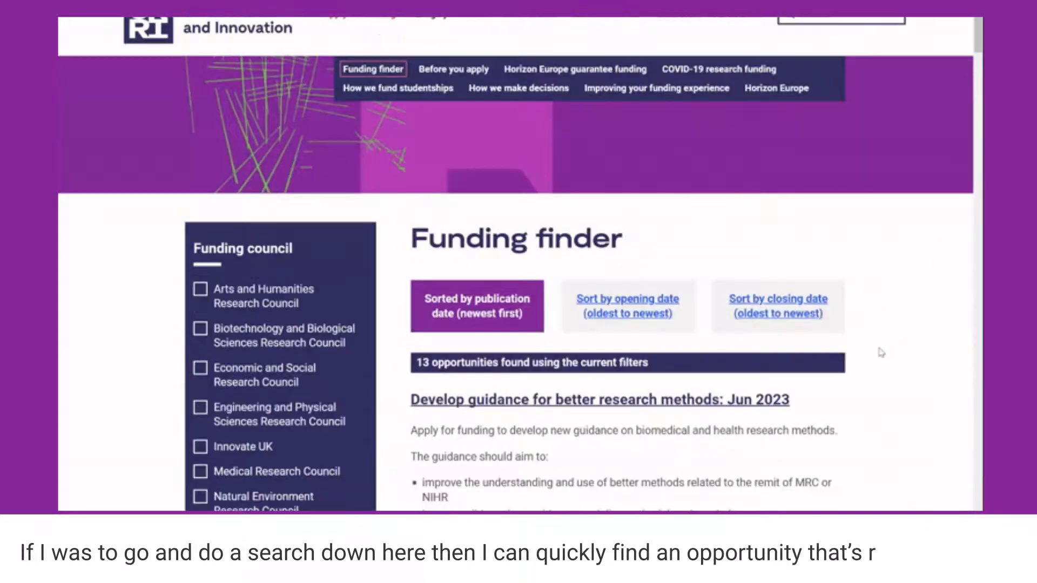
Open the funding opportunity "Develop guidance for better research methods: Jun 2023" from the filtered results
scroll(888, 342, "down", 1)
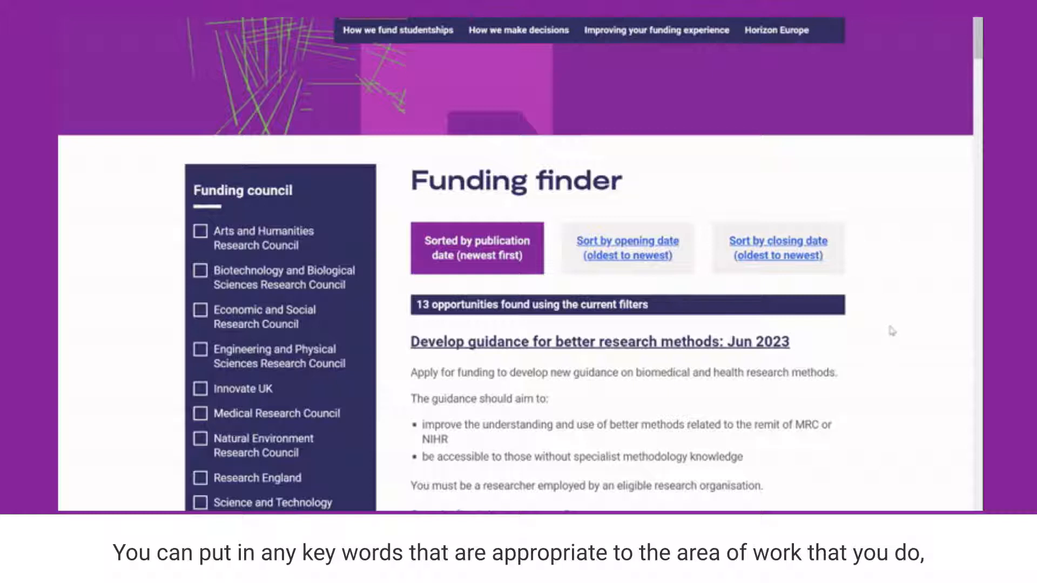
scroll(892, 331, "down", 2)
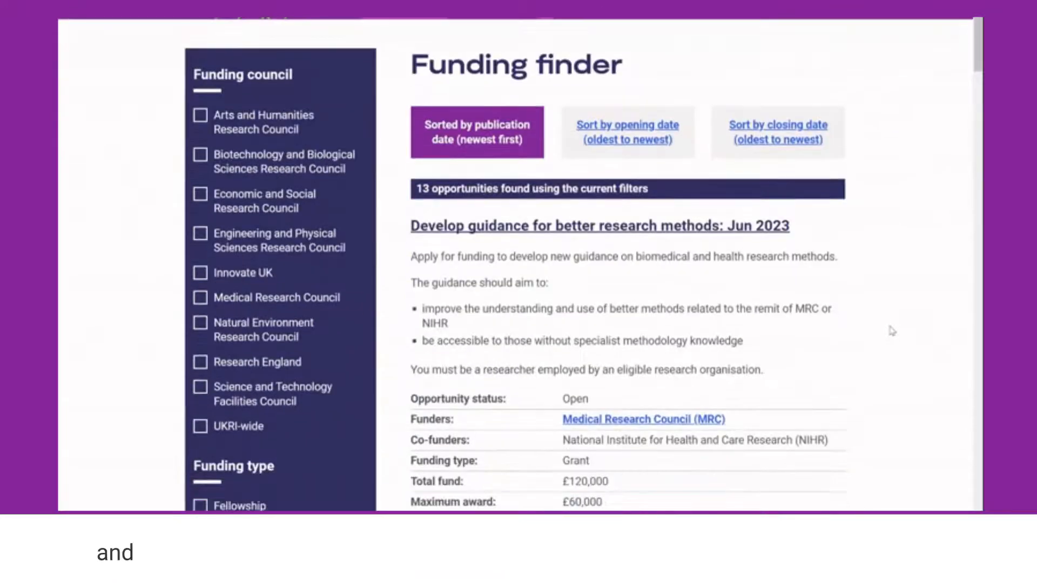
scroll(892, 330, "down", 2)
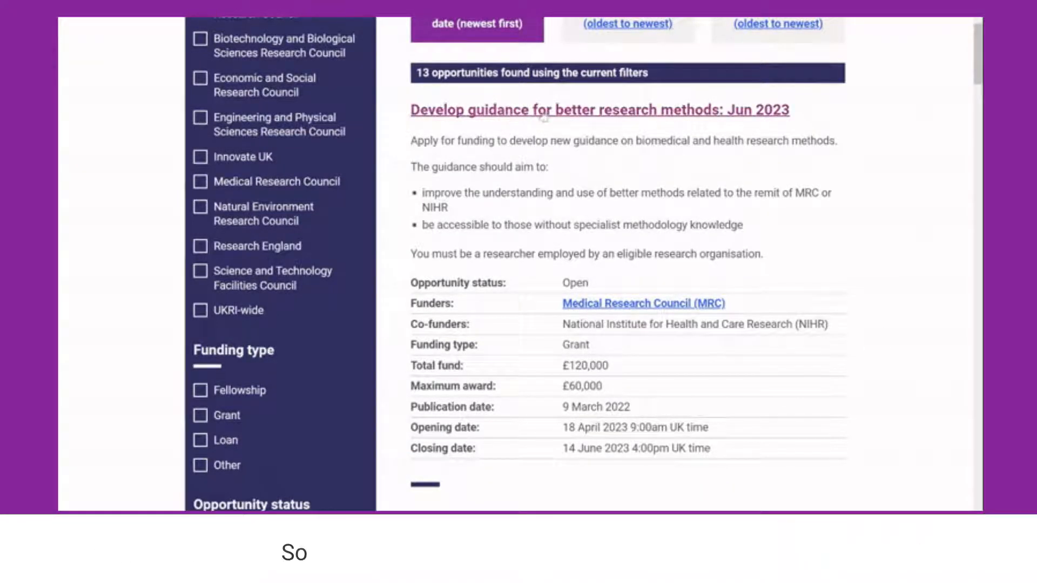
left_click_drag(543, 121, 540, 121)
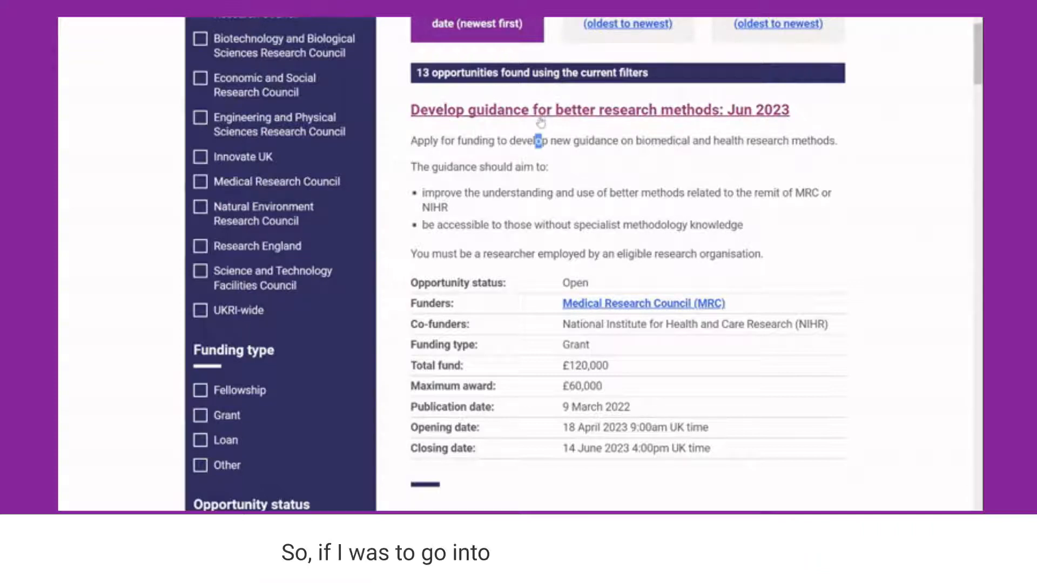
left_click(547, 111)
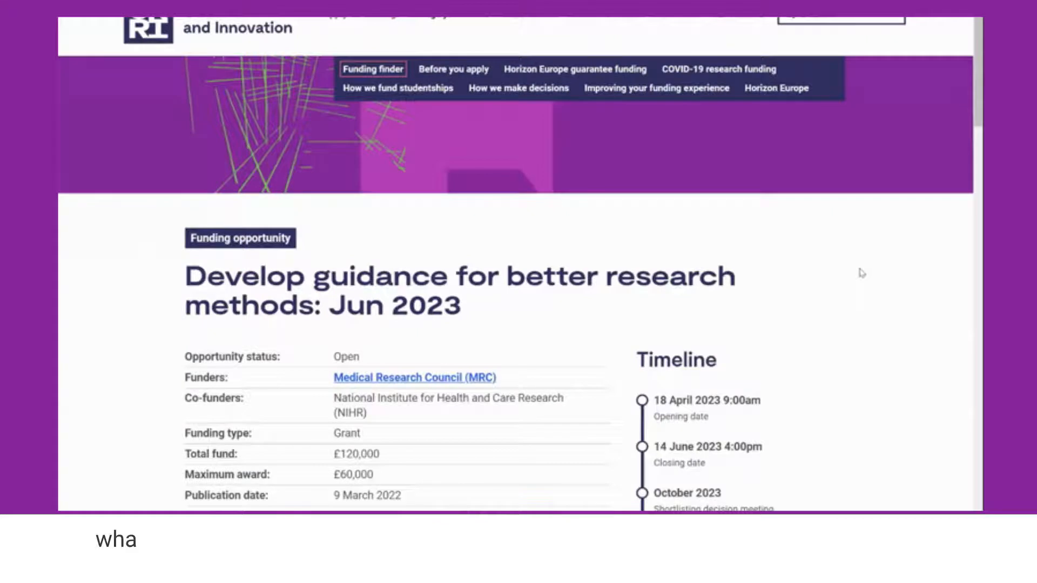
Review the opportunity's dates, funding and timeline, check its "Who can apply" eligibility section, and collapse that section again
scroll(861, 273, "down", 3)
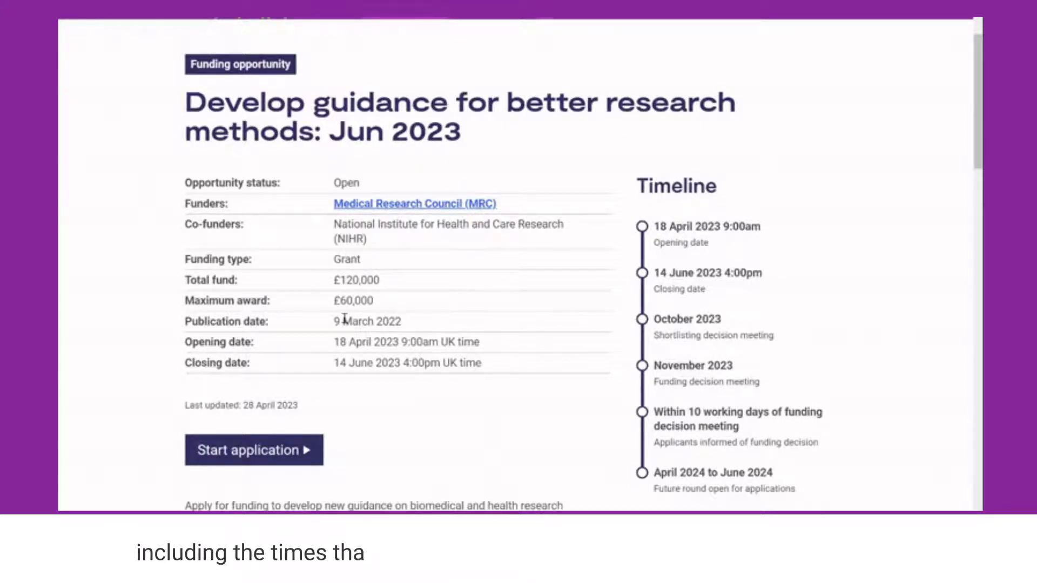
scroll(409, 324, "down", 3)
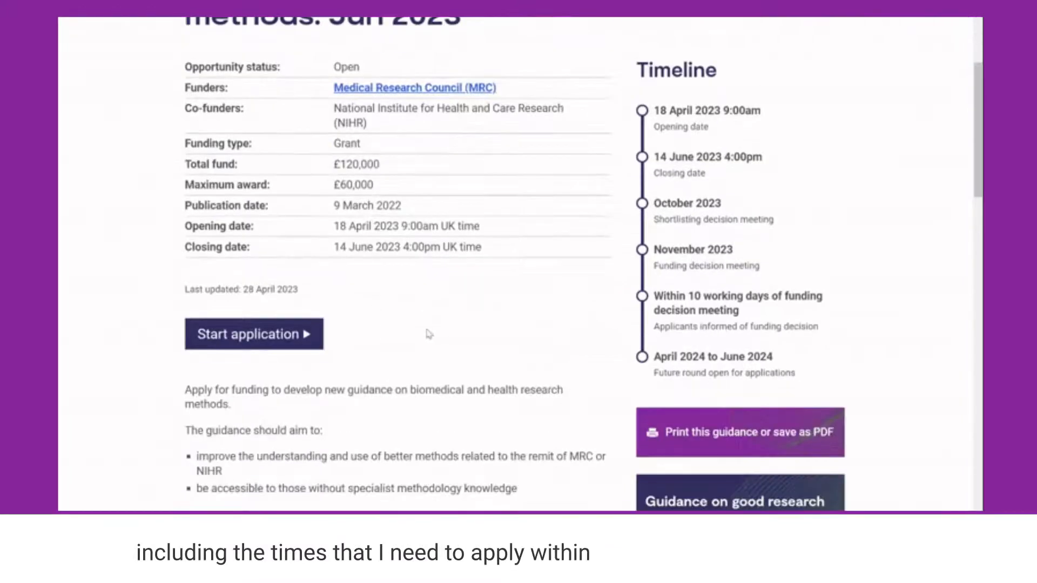
scroll(429, 334, "down", 2)
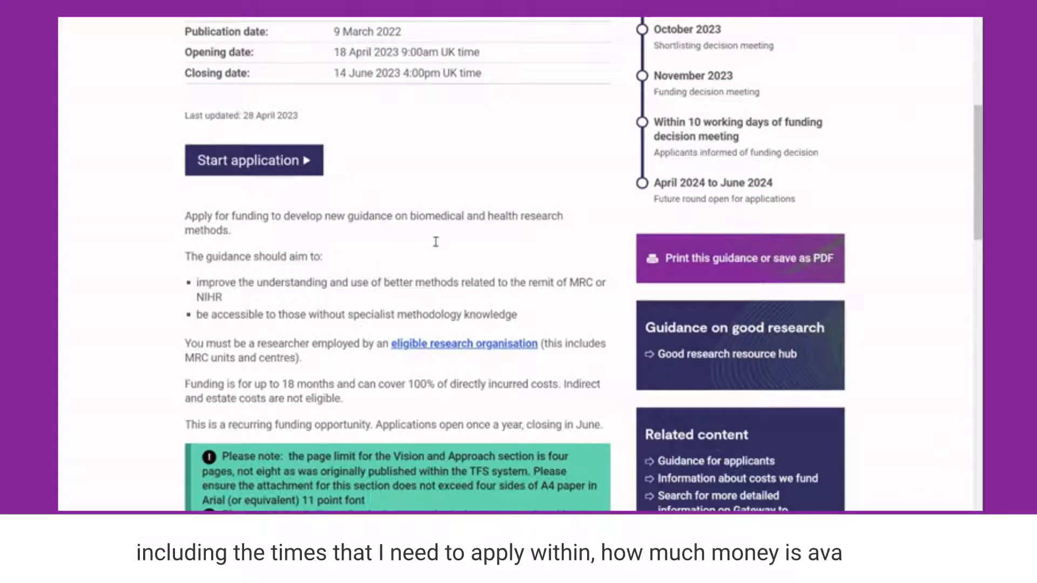
scroll(433, 238, "down", 8)
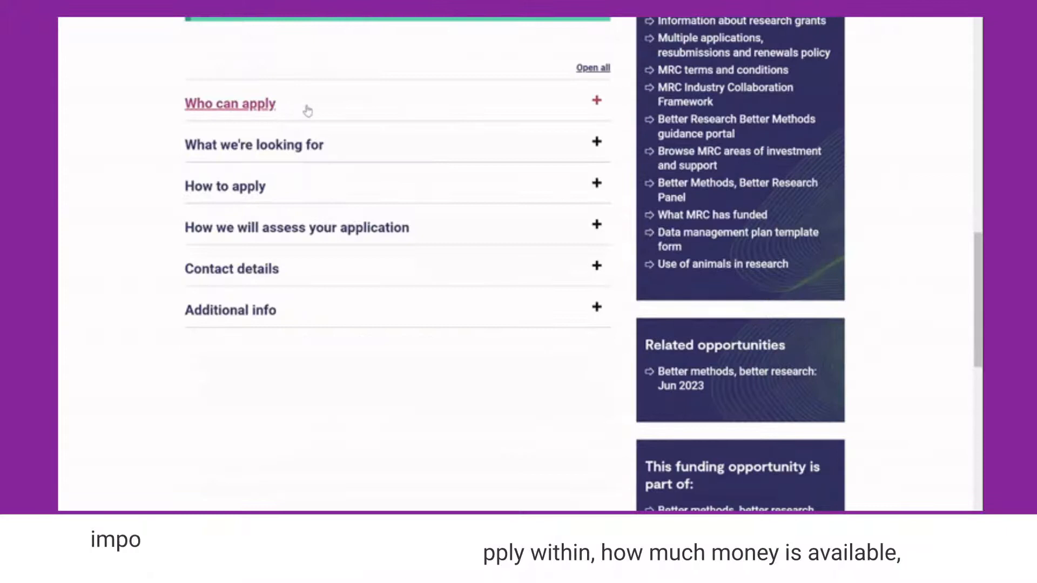
left_click(304, 108)
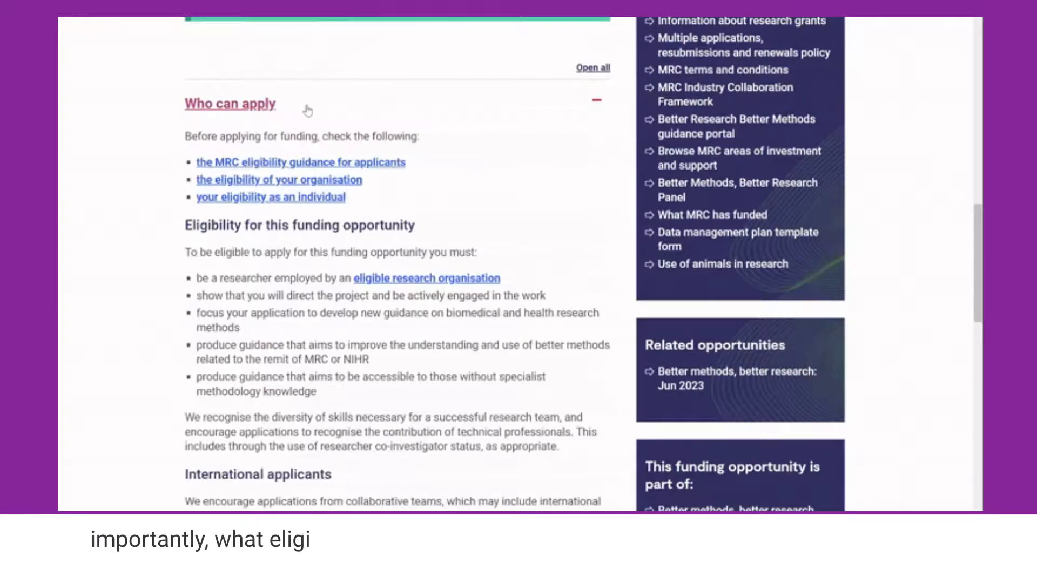
left_click(596, 104)
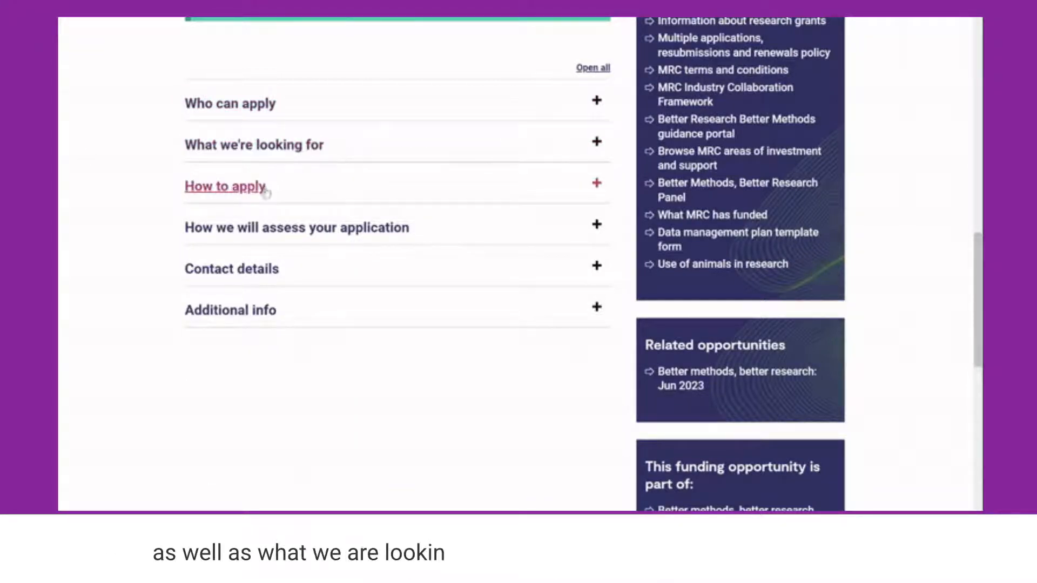
Expand the "How to apply" section and examine the guidance and word count for the Summary question
left_click(338, 190)
scroll(332, 206, "down", 8)
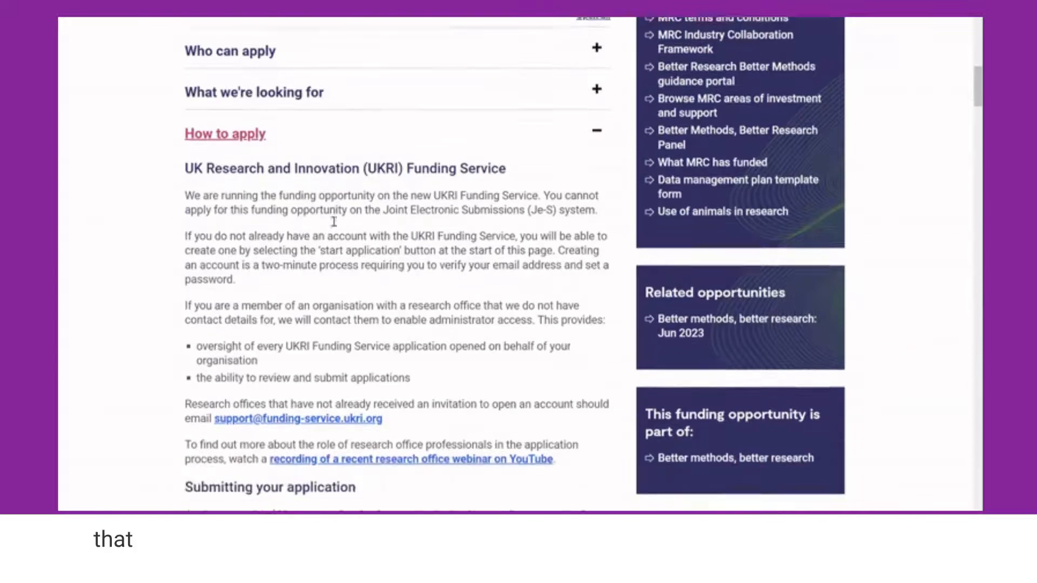
scroll(325, 217, "down", 10)
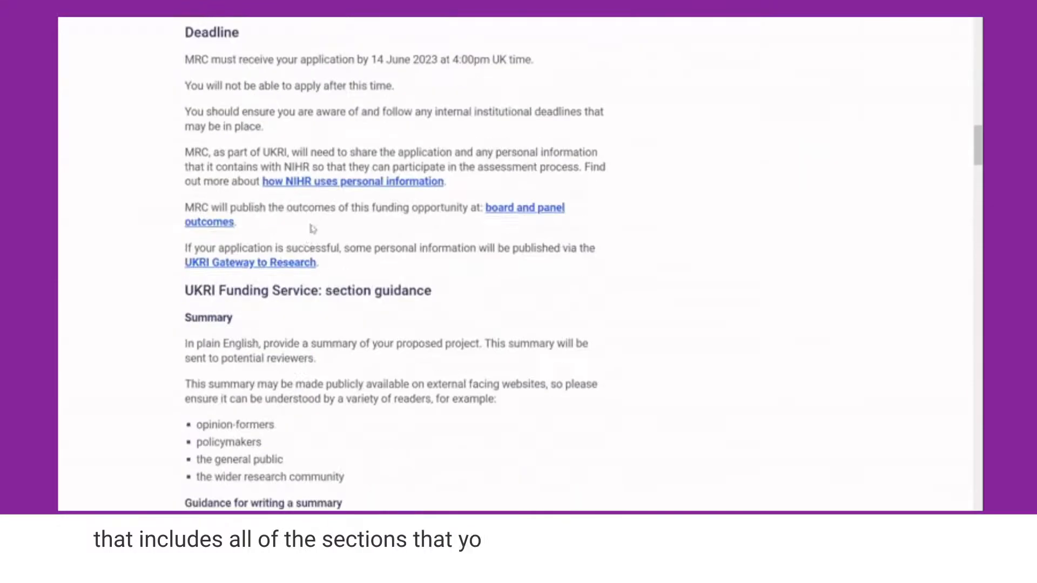
scroll(309, 238, "down", 1)
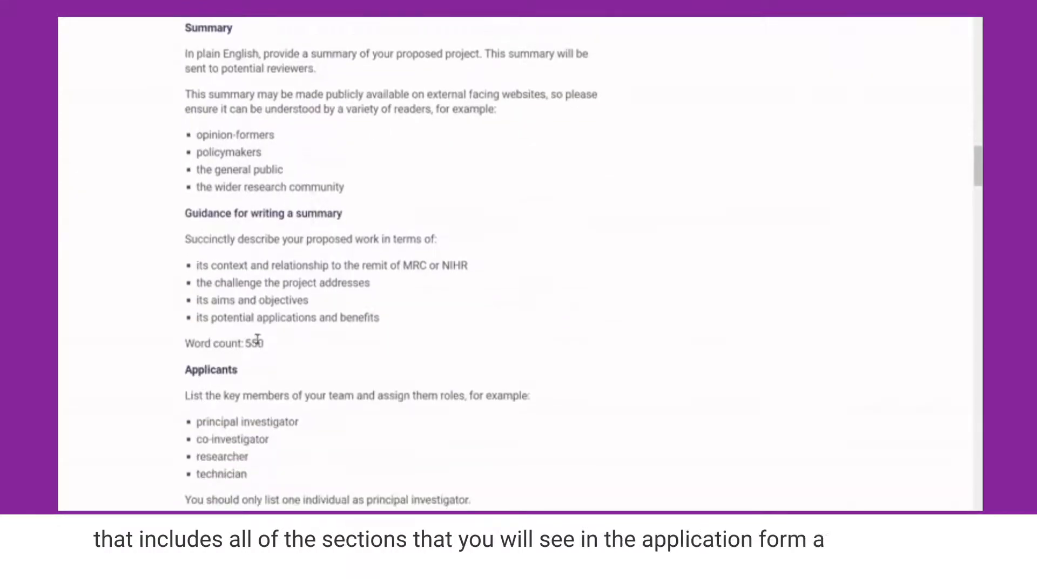
left_click_drag(264, 344, 179, 338)
left_click(346, 312)
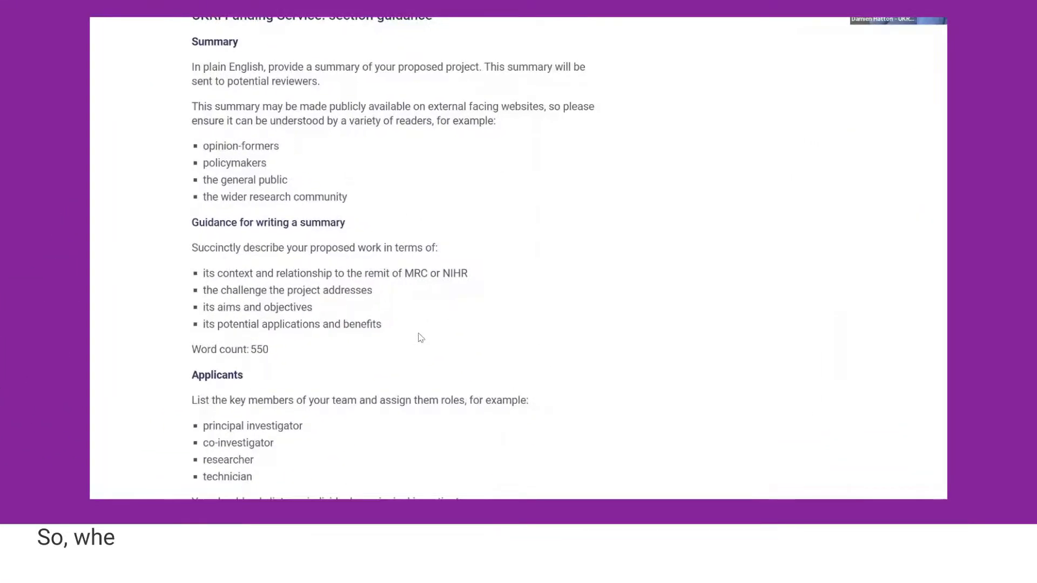
Start an application for the "Develop guidance for better research methods: Jun 2023" opportunity
scroll(421, 337, "up", 7)
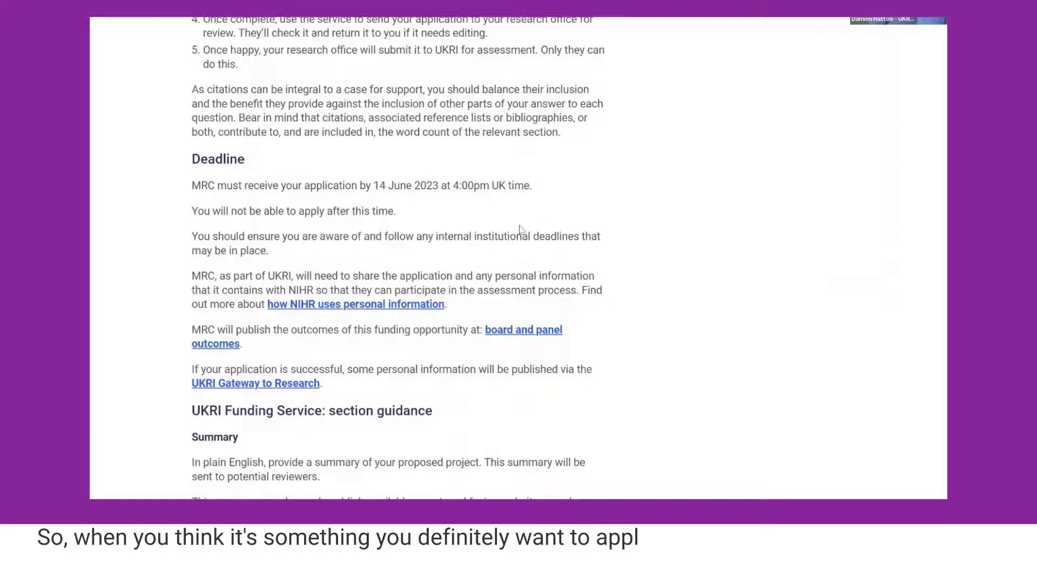
scroll(489, 252, "up", 3)
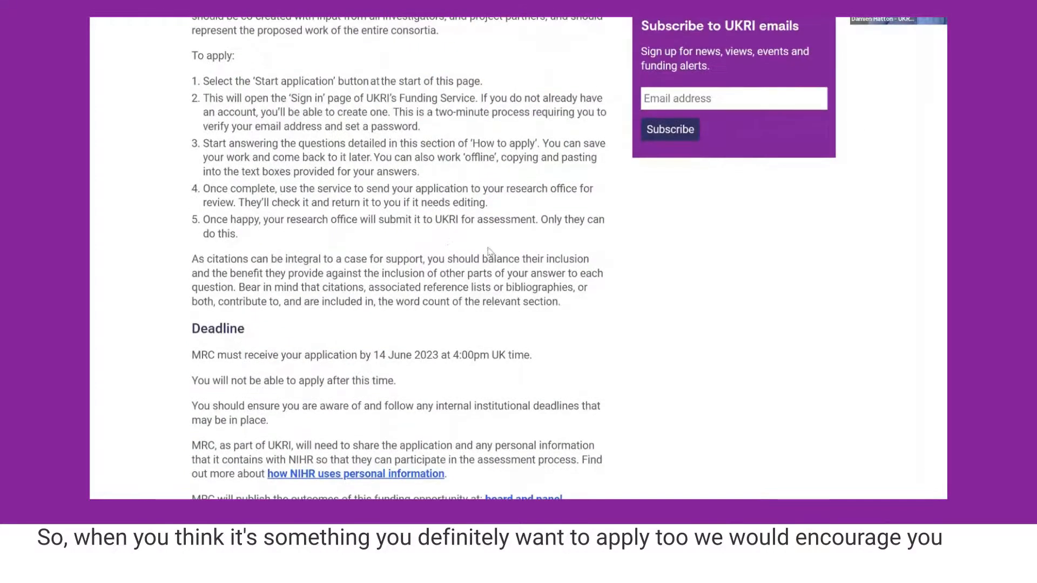
scroll(489, 251, "up", 20)
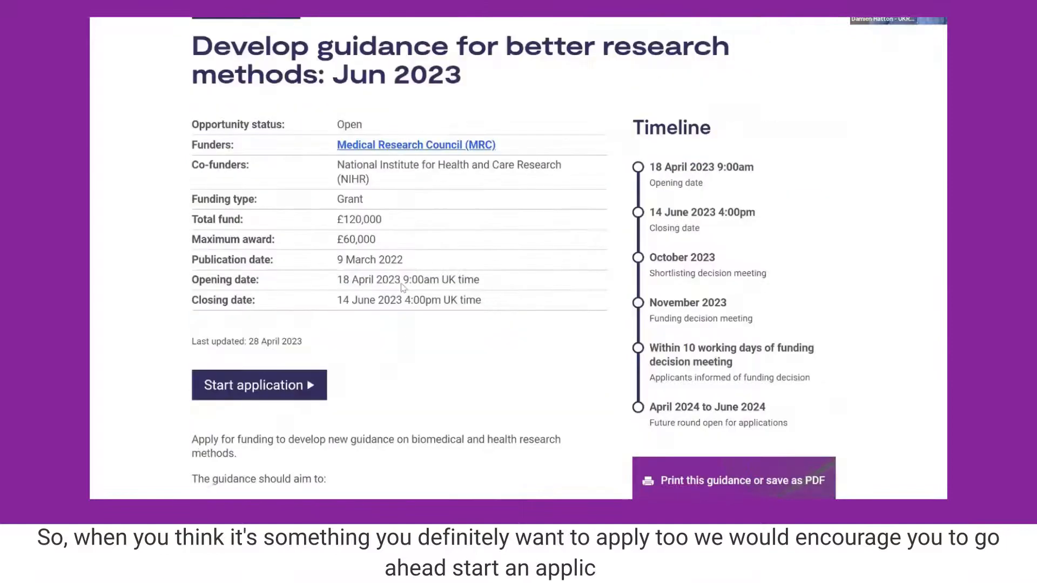
scroll(401, 288, "up", 1)
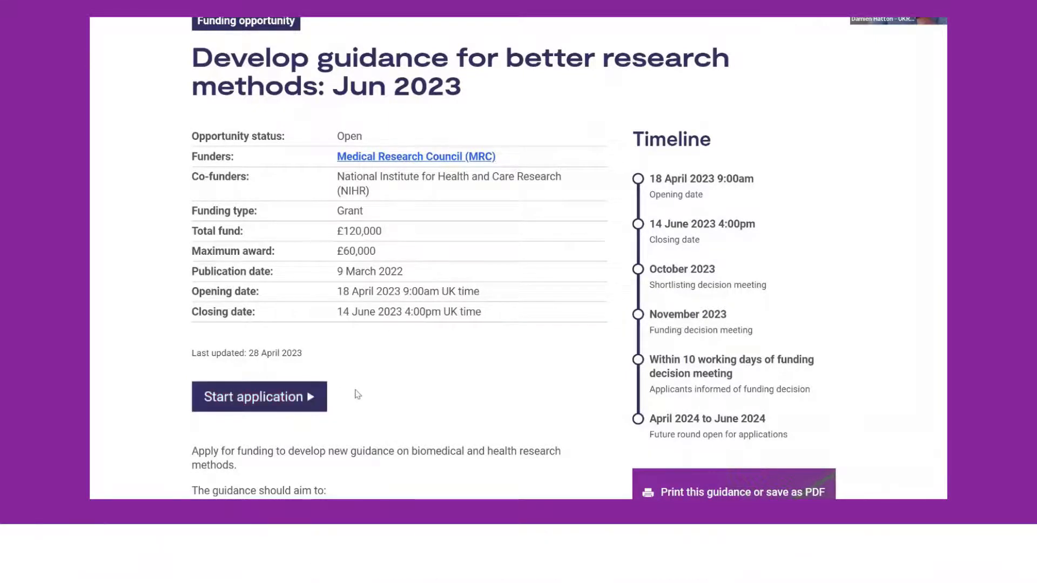
left_click(263, 404)
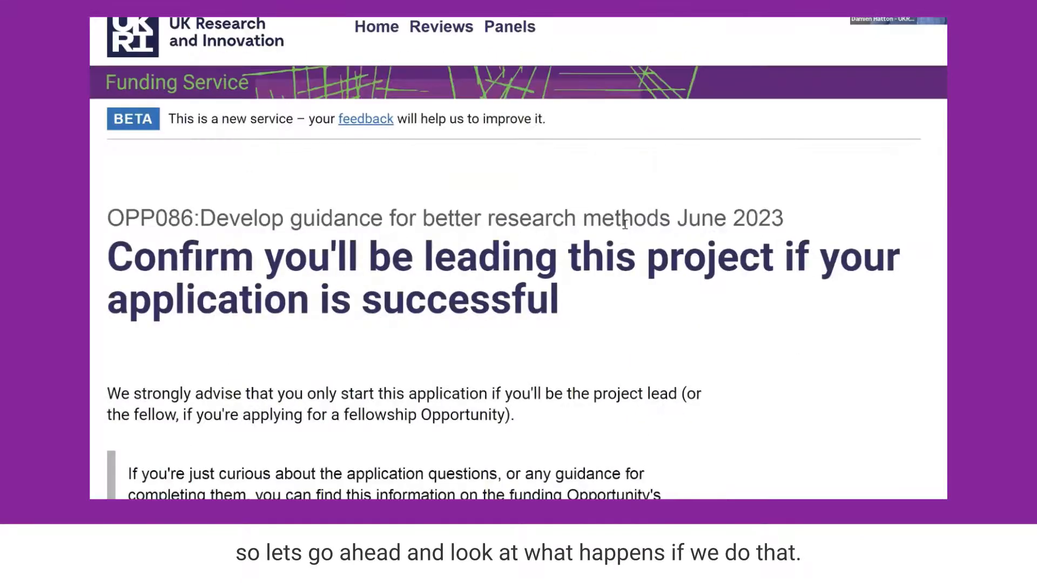
Confirm the project lead statement for starting the application and continue to the Funding Service account question
scroll(625, 223, "down", 3)
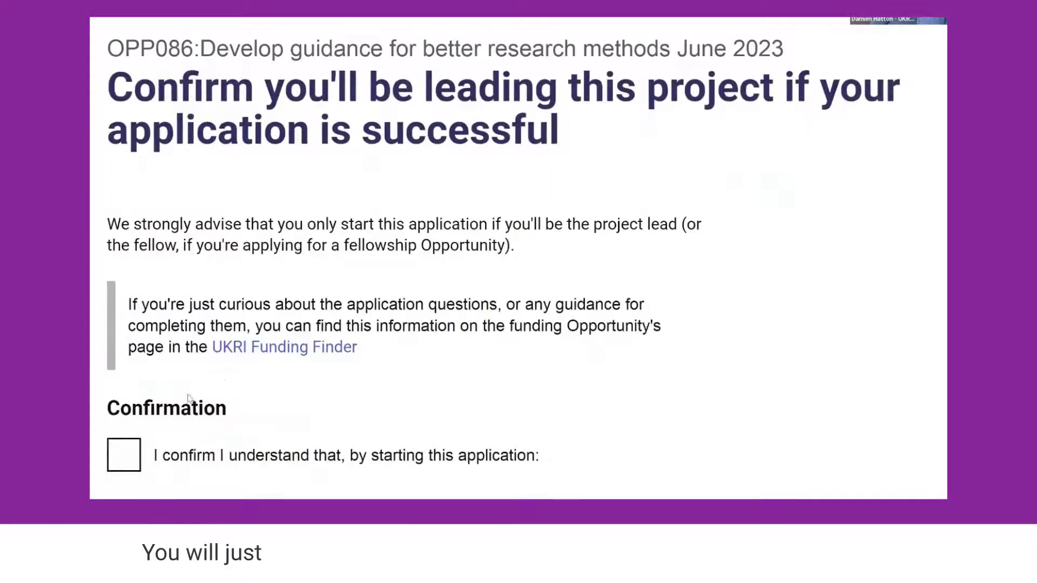
left_click(135, 456)
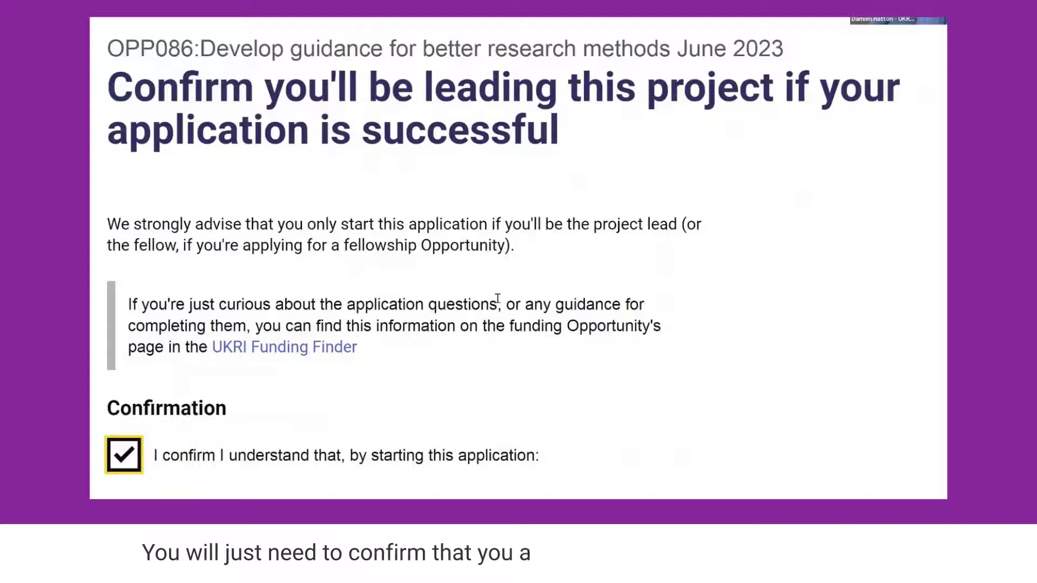
scroll(498, 299, "down", 5)
left_click(211, 358)
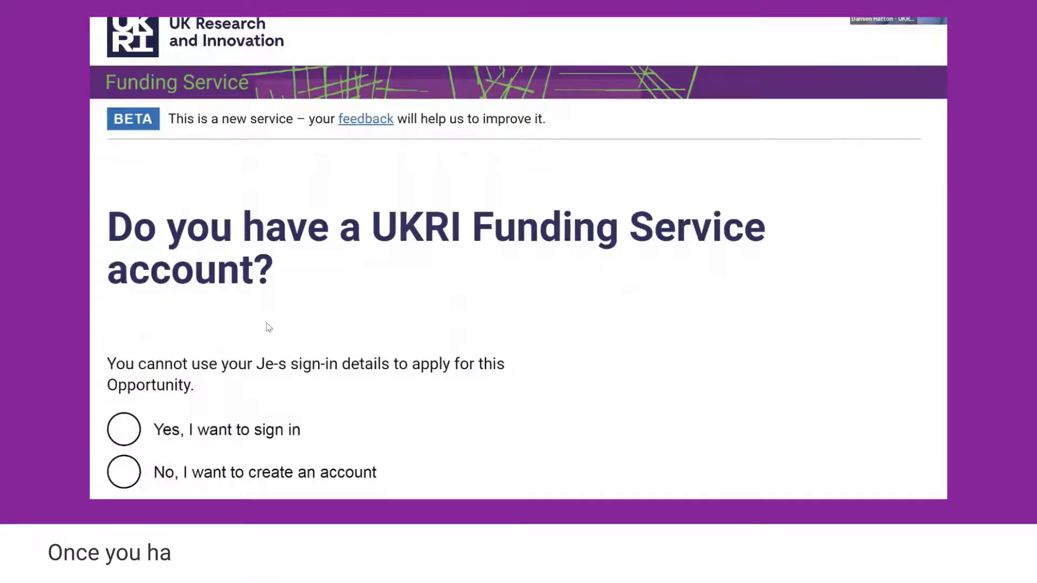
Look over the application overview of the Demo RM application and open its incomplete Vision section
scroll(291, 324, "down", 2)
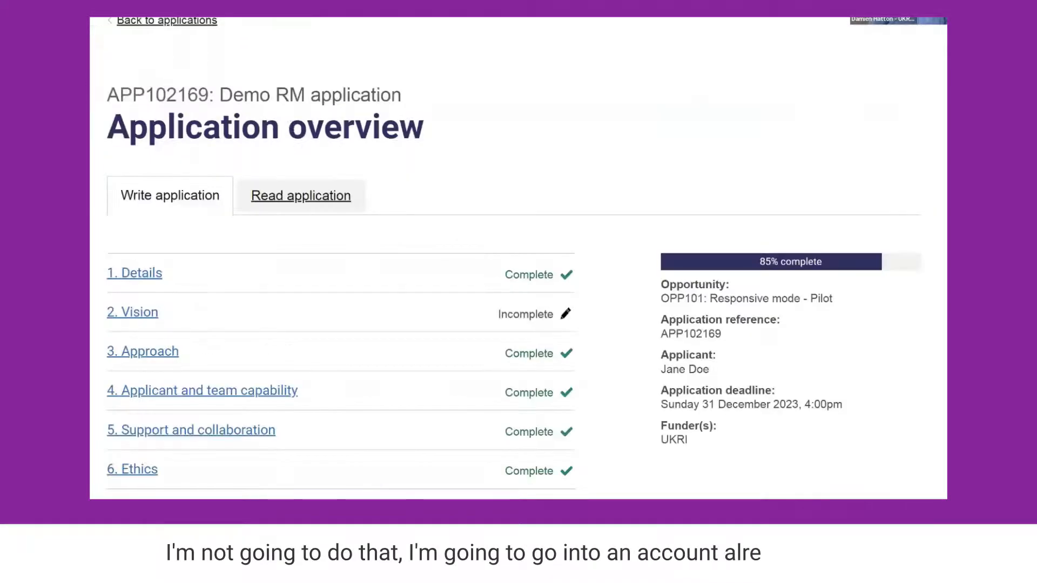
scroll(451, 218, "up", 2)
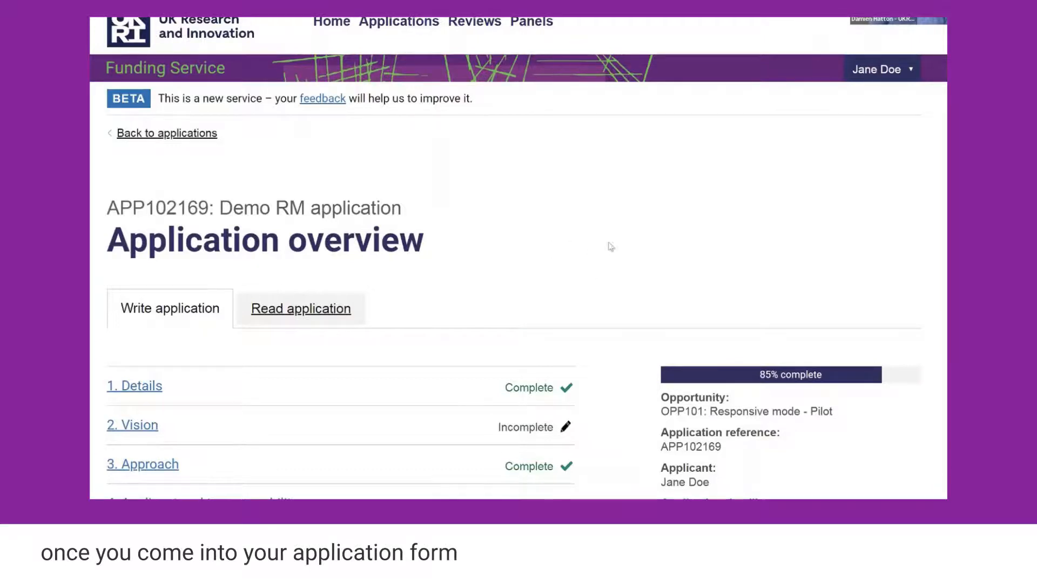
scroll(625, 235, "down", 2)
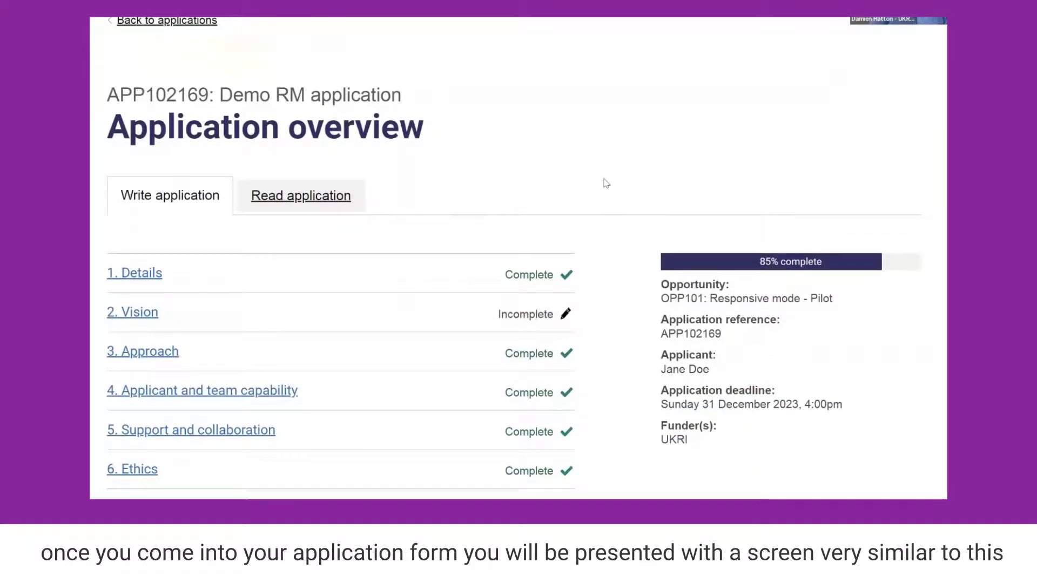
scroll(605, 182, "down", 1)
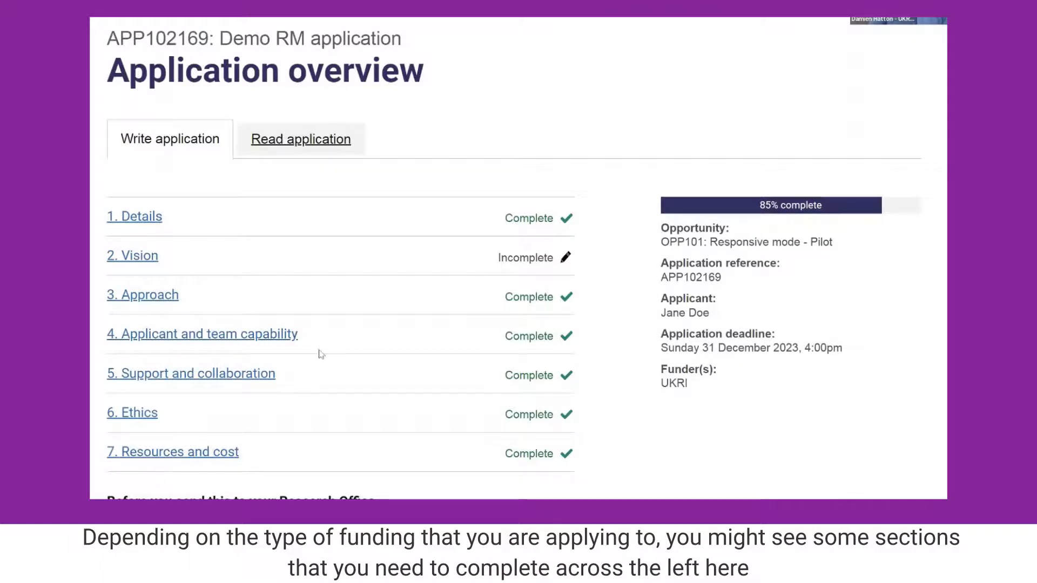
left_click(136, 262)
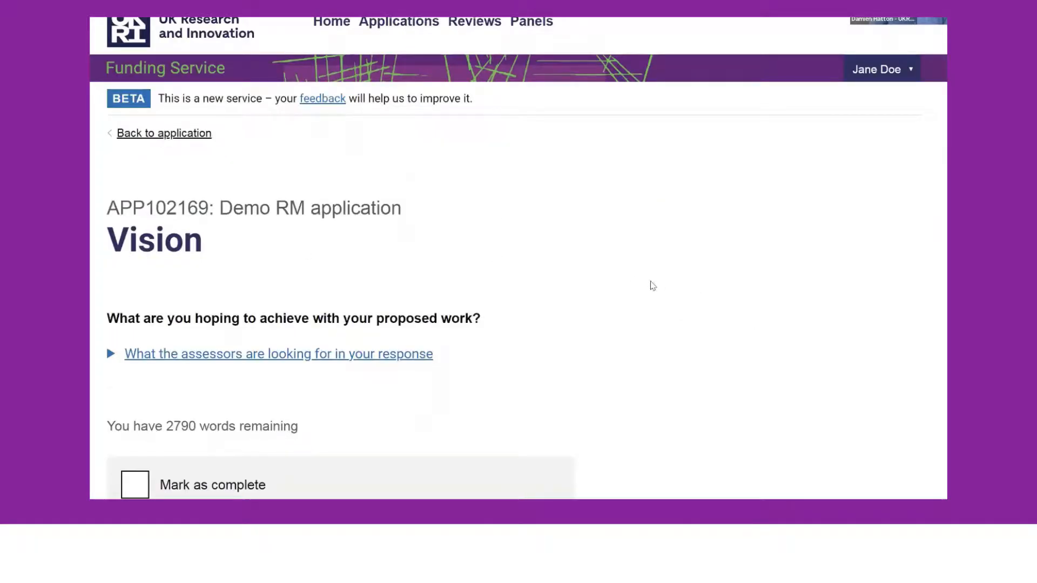
Expand the guidance on what the assessors are looking for in the Vision response and read its criteria
scroll(666, 279, "down", 2)
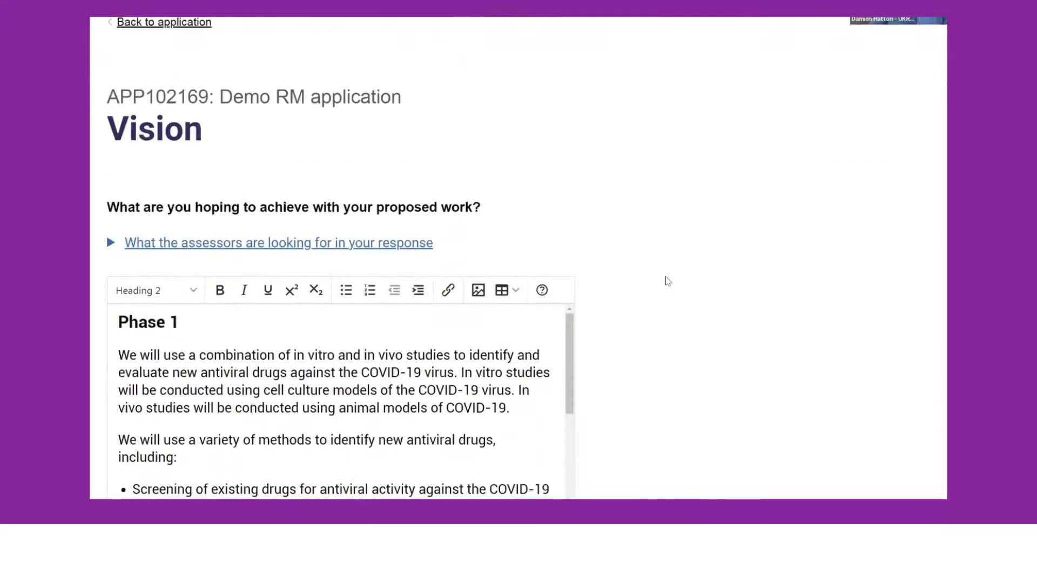
scroll(666, 276, "down", 1)
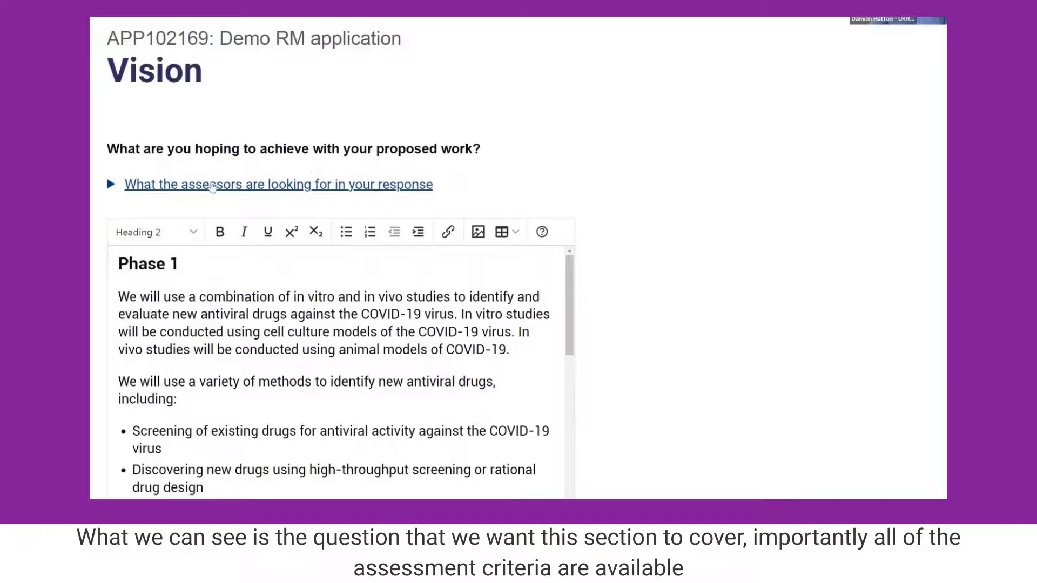
left_click(165, 187)
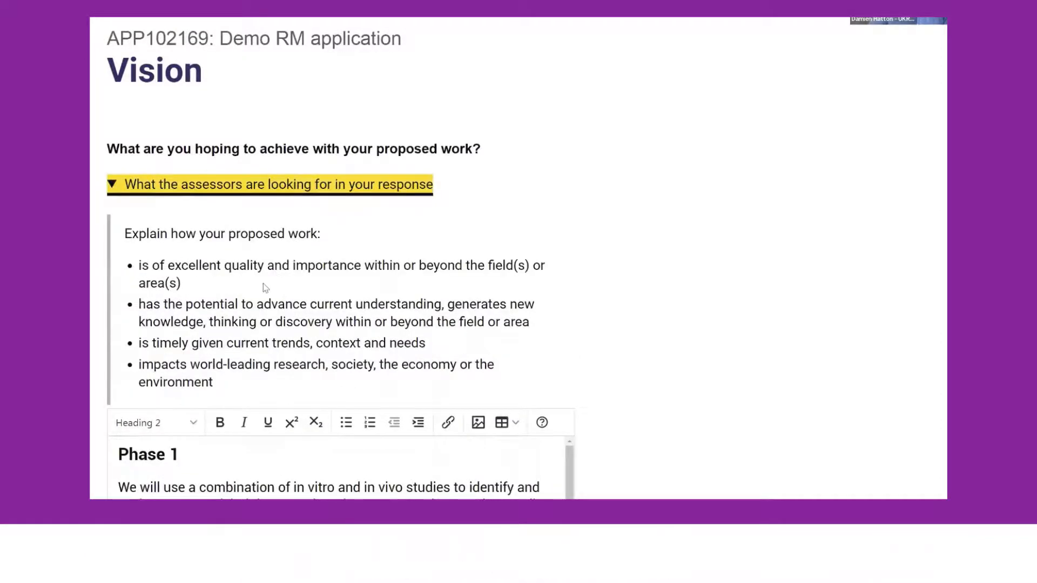
scroll(264, 284, "down", 1)
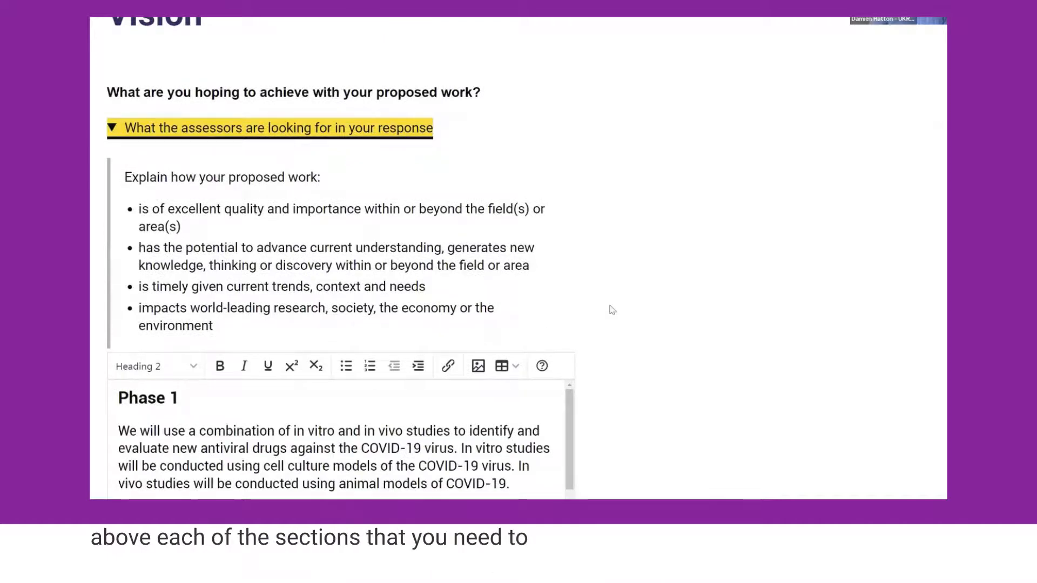
Look through the Vision response's text in the editor, including its heading, bullet points and the line of Greek and mathematical symbols
scroll(610, 309, "down", 1)
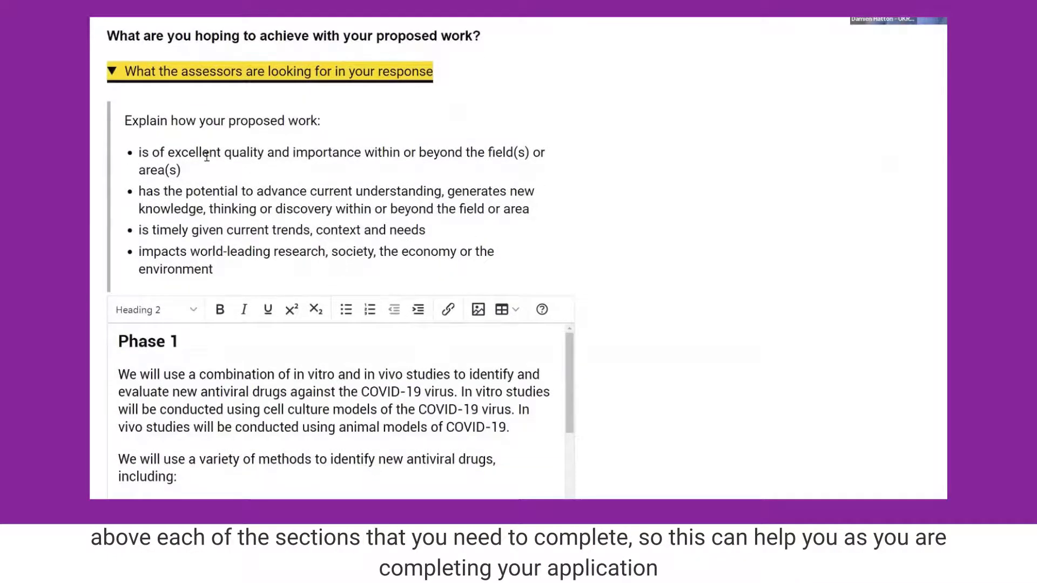
scroll(629, 288, "down", 2)
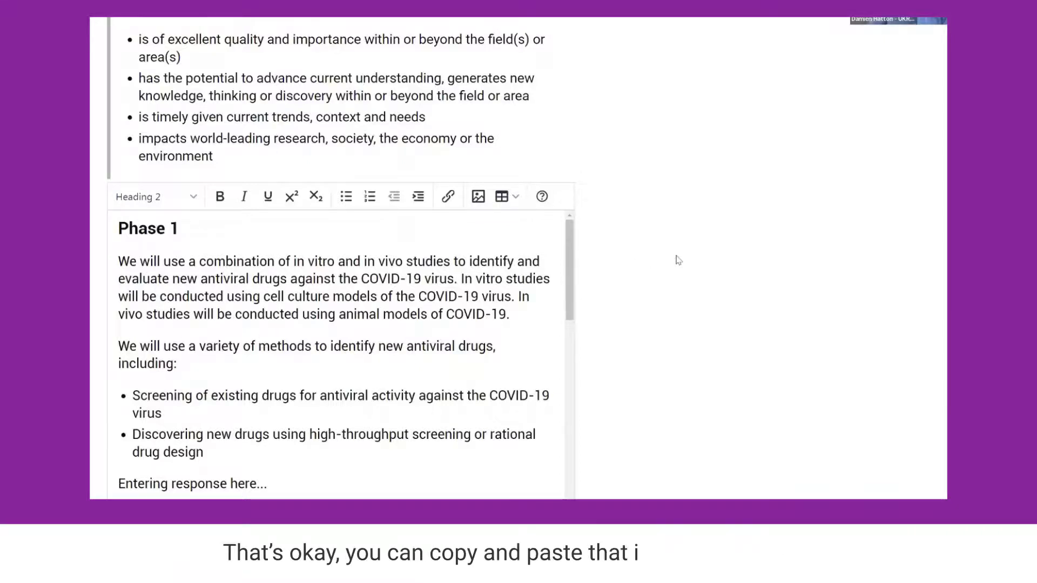
scroll(677, 259, "down", 2)
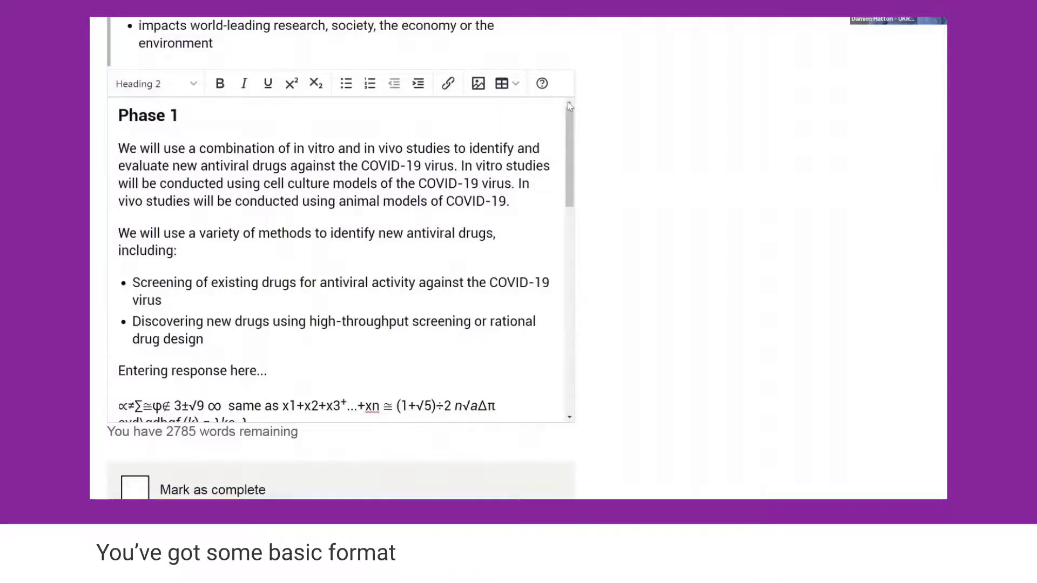
scroll(388, 283, "down", 2)
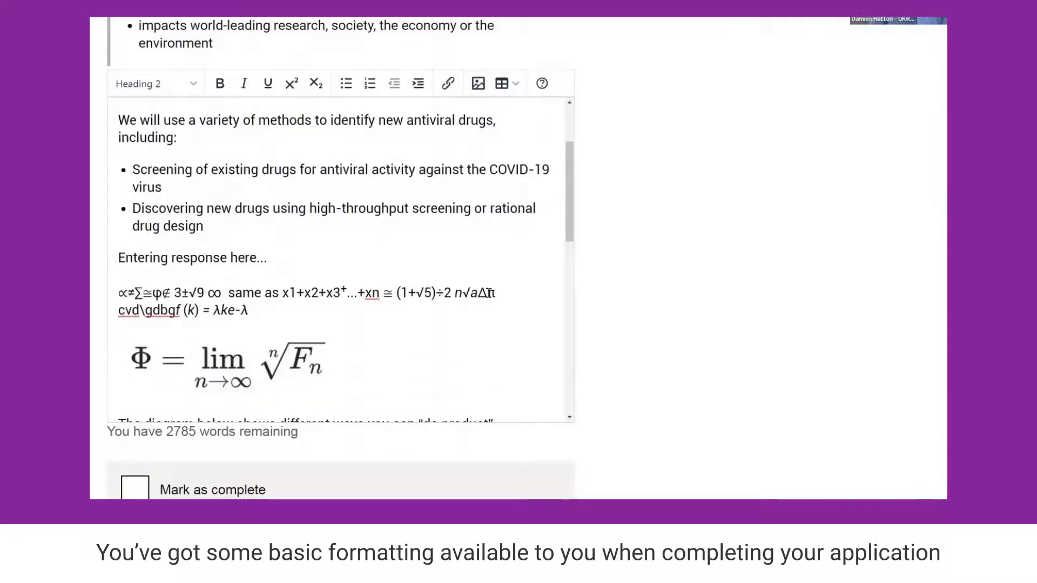
left_click(162, 287)
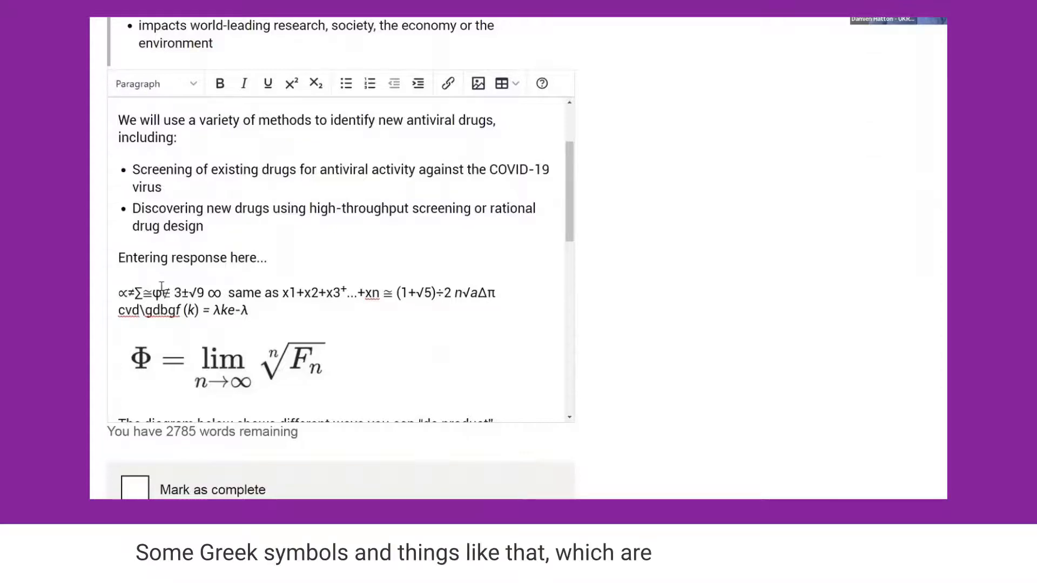
scroll(162, 270, "down", 1)
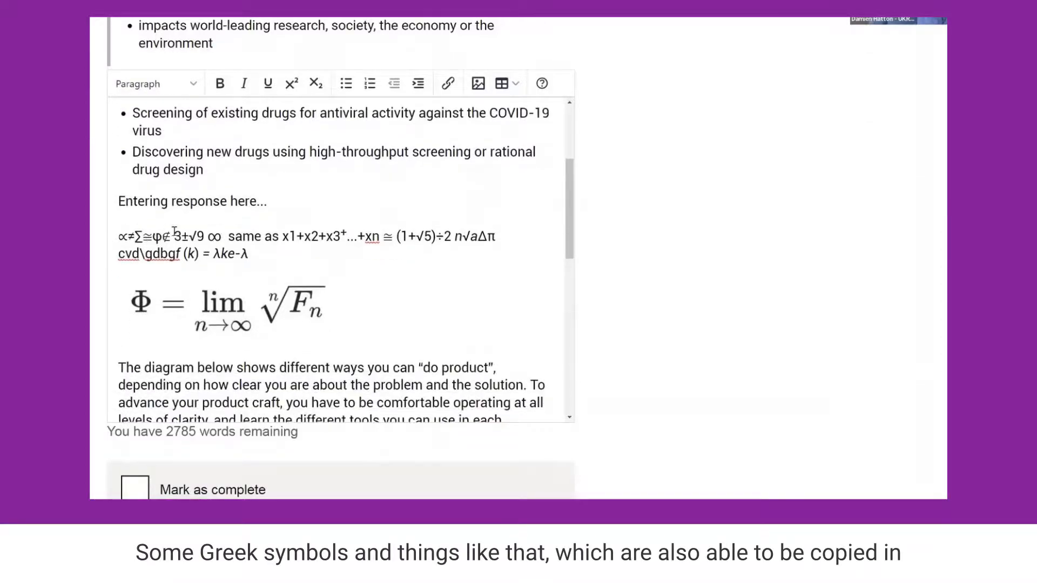
scroll(215, 208, "down", 1)
scroll(280, 208, "down", 1)
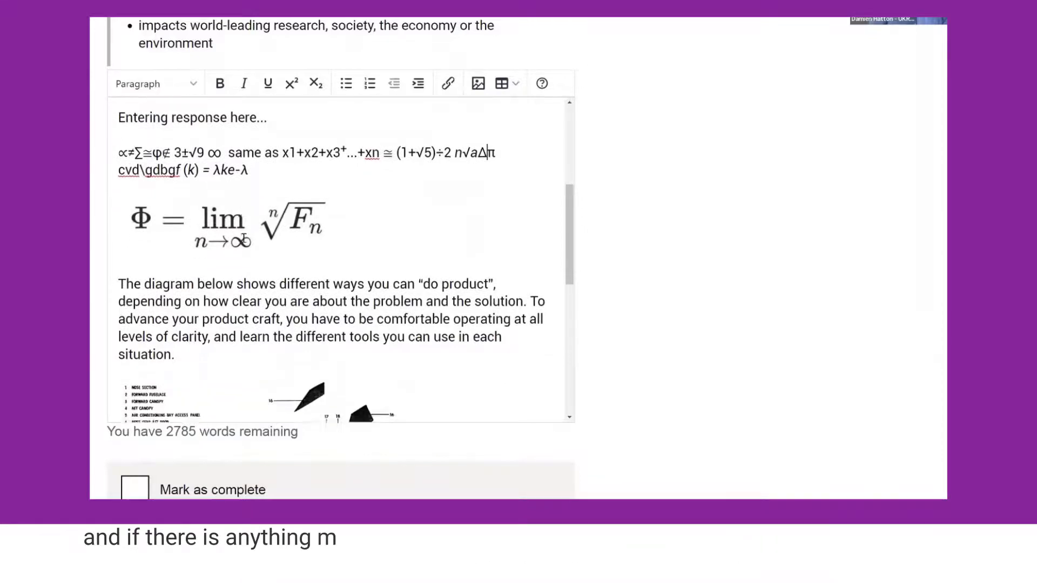
Examine the equation image, the diagram and the remaining text of the Vision response
left_click(280, 208)
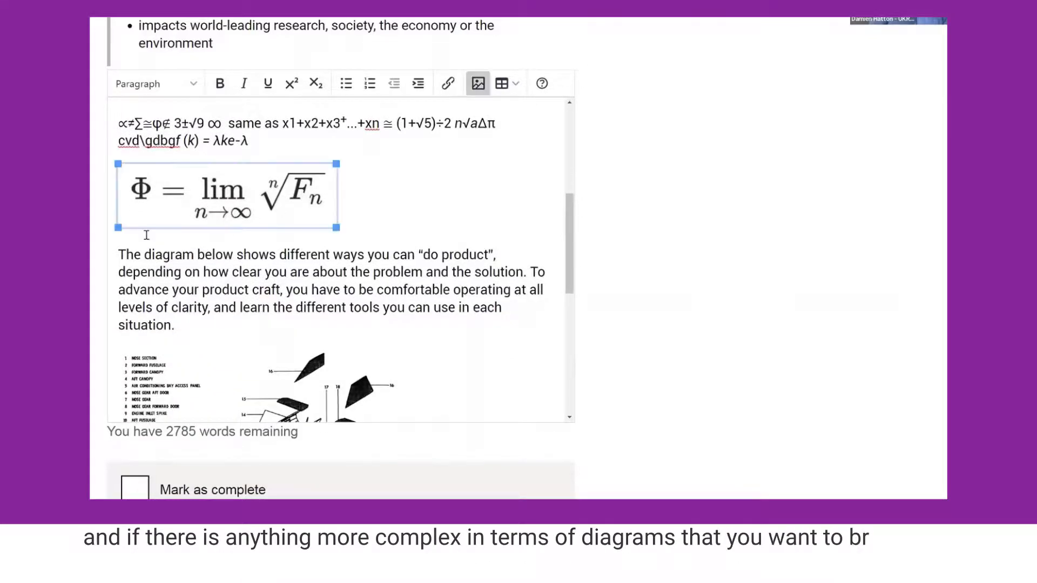
left_click(390, 295)
scroll(405, 289, "down", 3)
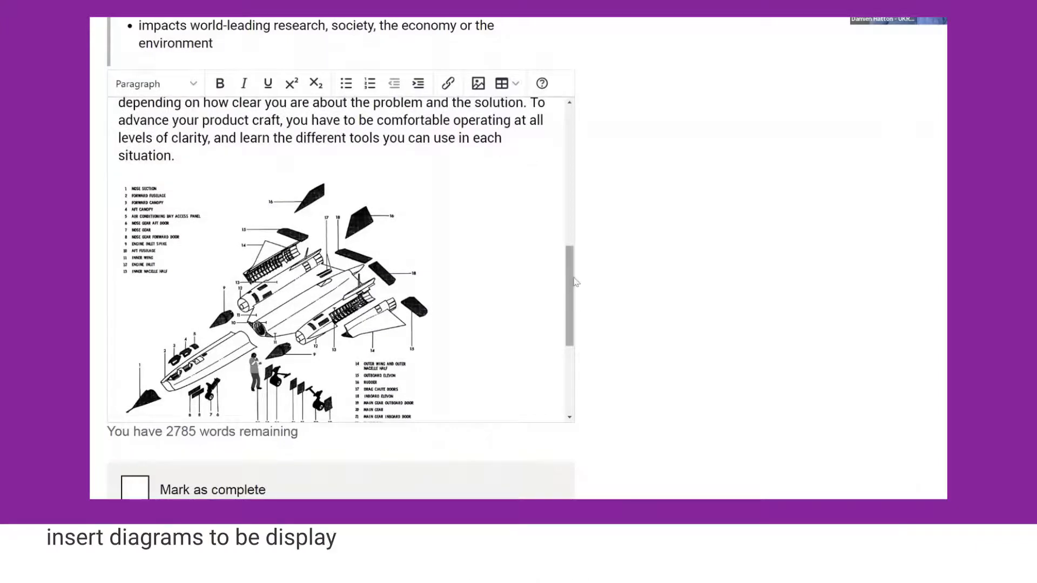
left_click_drag(573, 284, 580, 364)
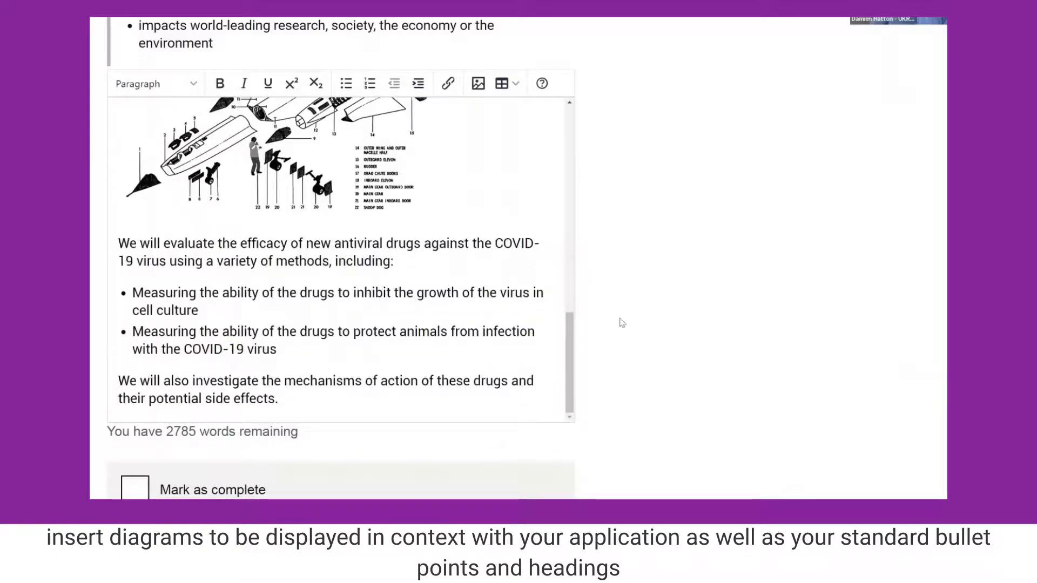
Check the Vision response's remaining word count, mark the section as complete and save it, returning to the application overview
scroll(653, 270, "down", 2)
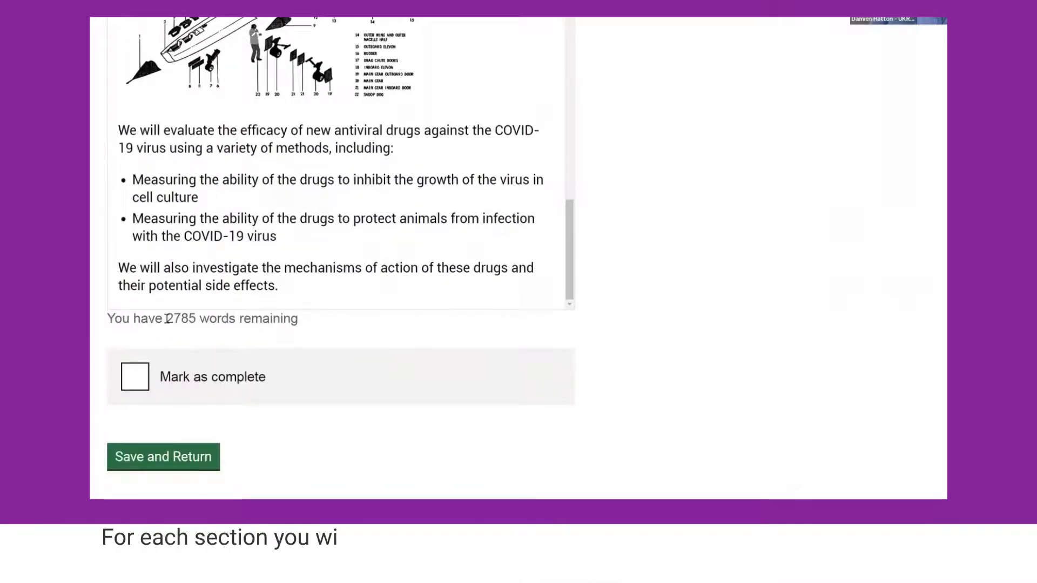
left_click_drag(168, 319, 196, 320)
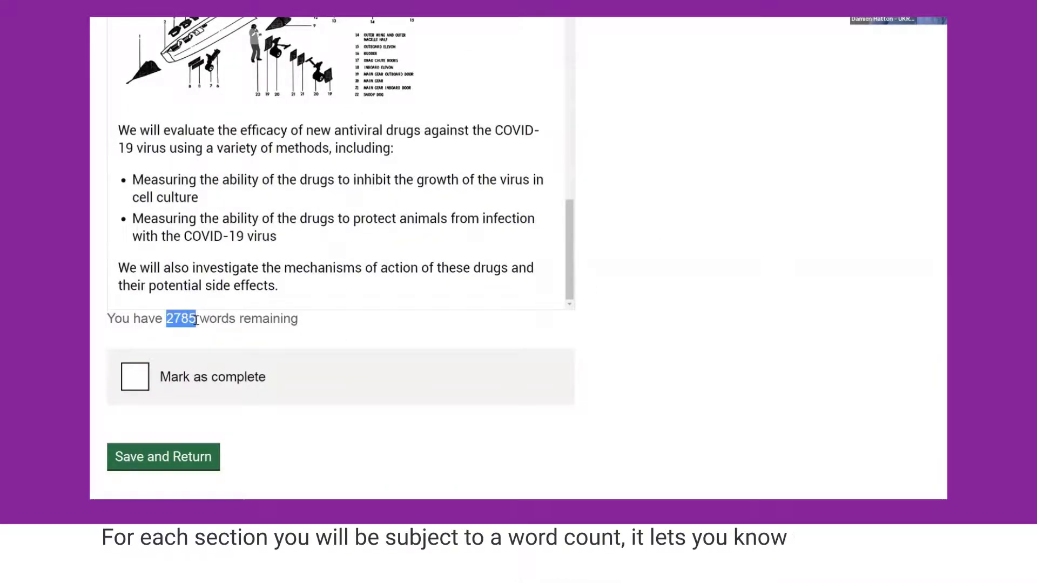
left_click(667, 270)
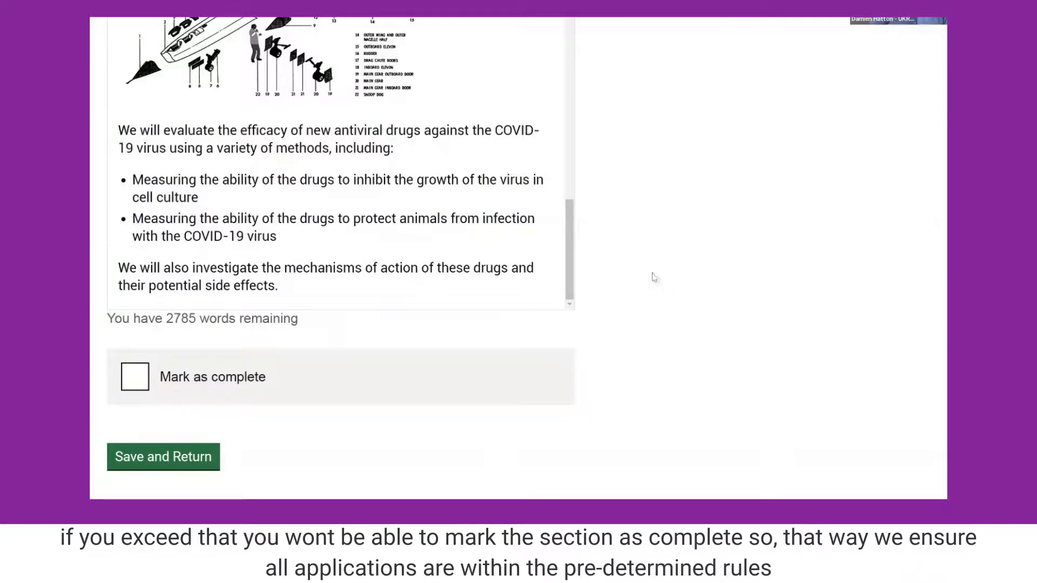
left_click(142, 383)
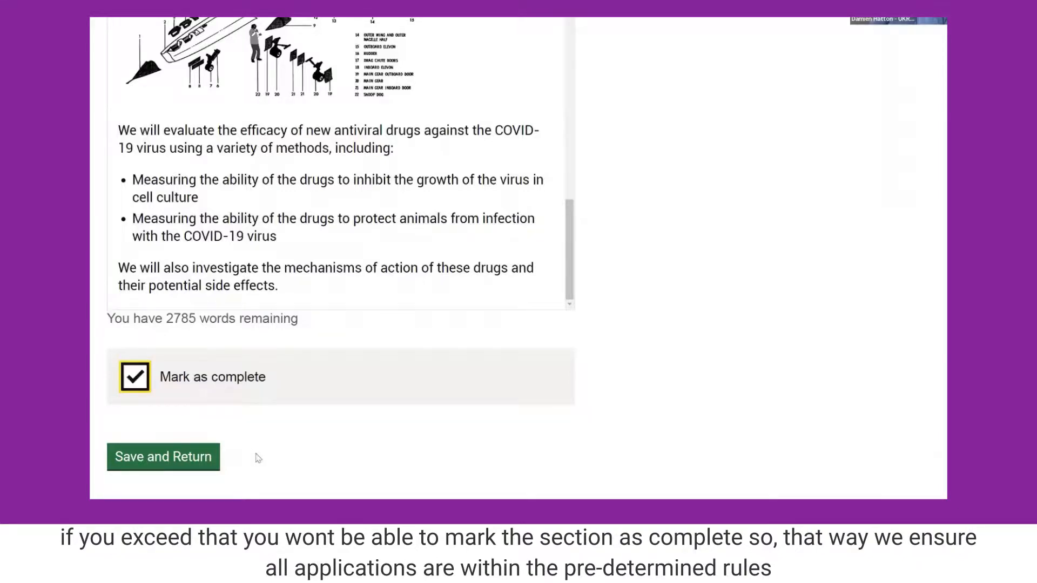
left_click(154, 459)
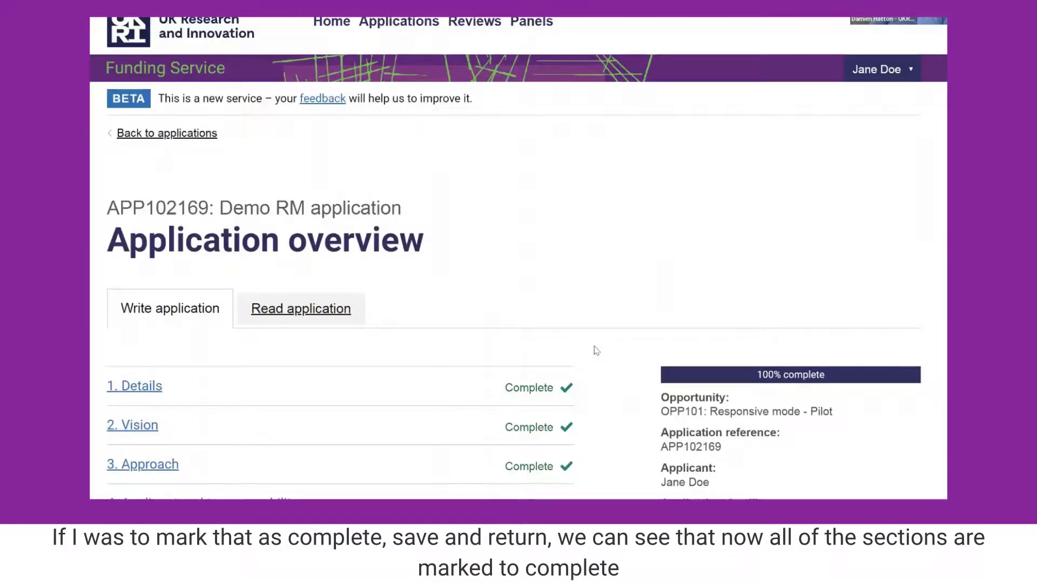
Review the section completion statuses and the guidance on sending the application to the Research Office
scroll(596, 351, "down", 3)
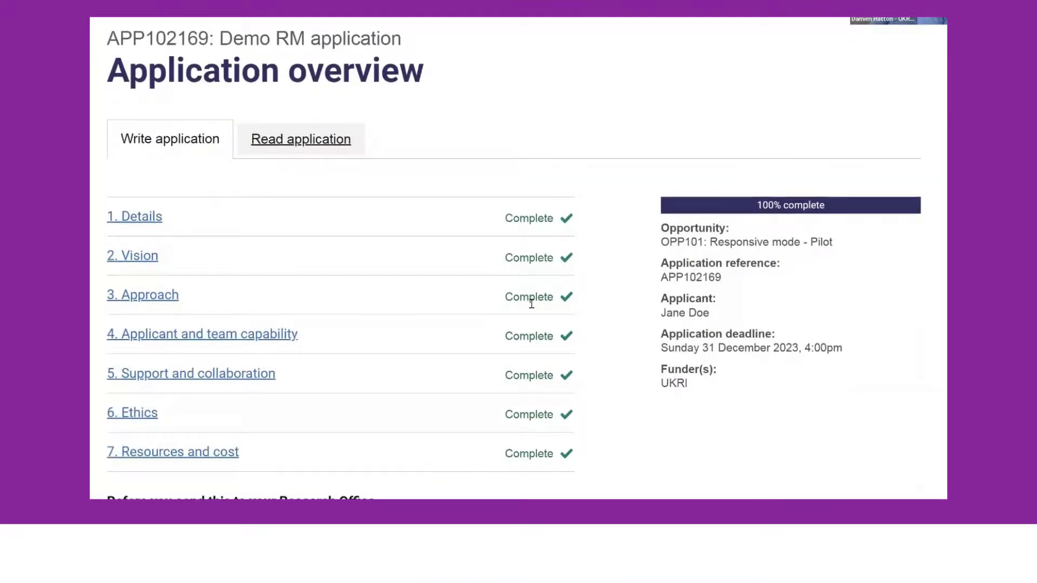
scroll(579, 310, "down", 1)
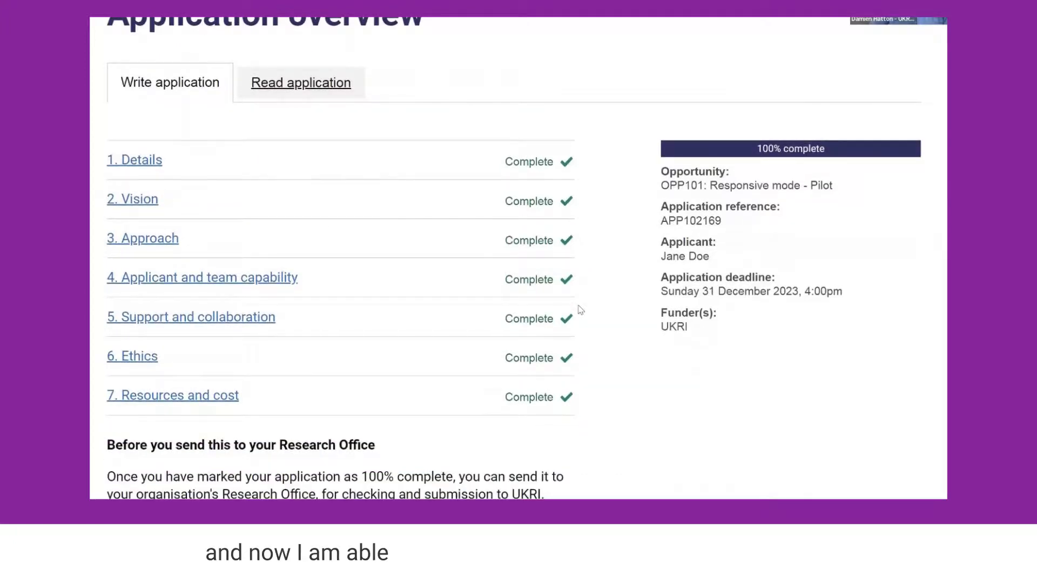
scroll(580, 310, "down", 2)
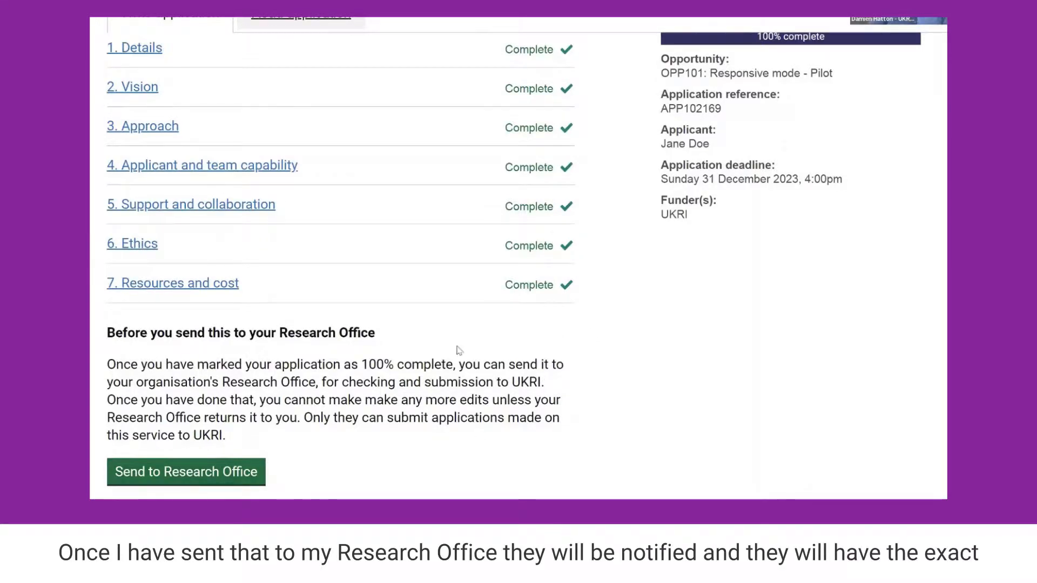
scroll(458, 350, "up", 2)
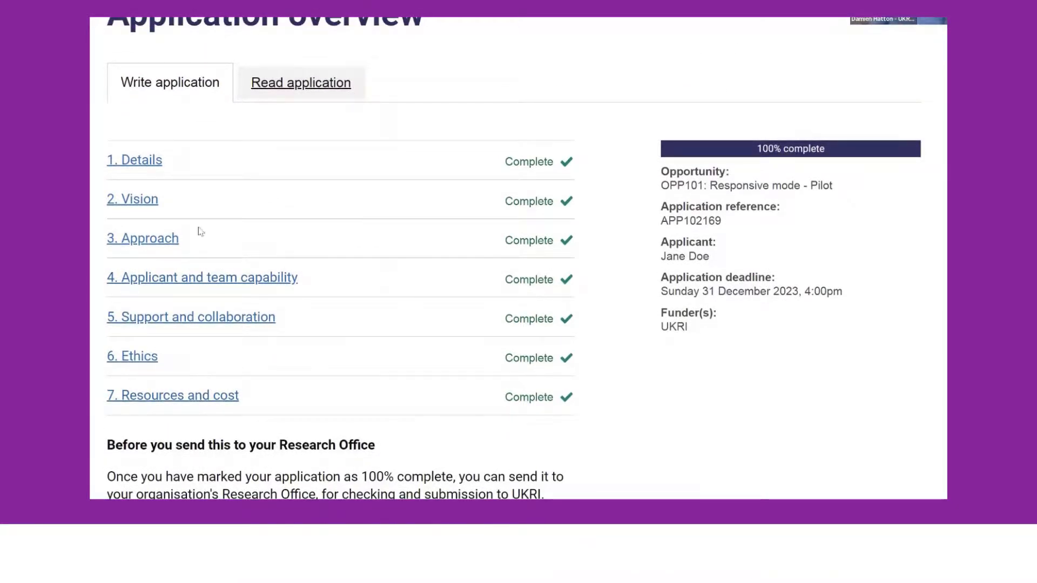
Open the read view of the Demo RM application and read through its Details, Vision and Approach sections
left_click(300, 86)
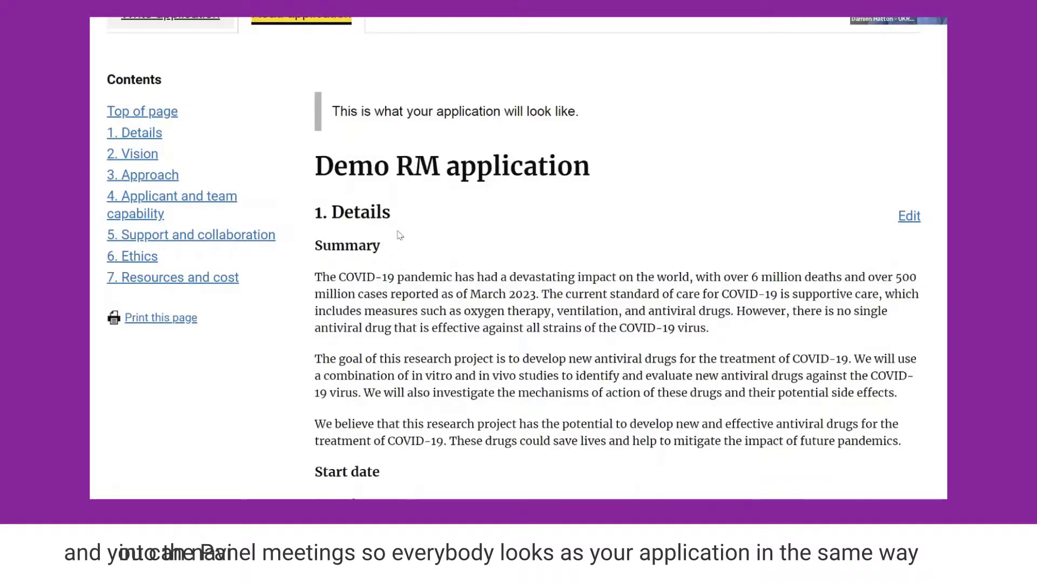
scroll(400, 233, "down", 4)
scroll(401, 233, "down", 12)
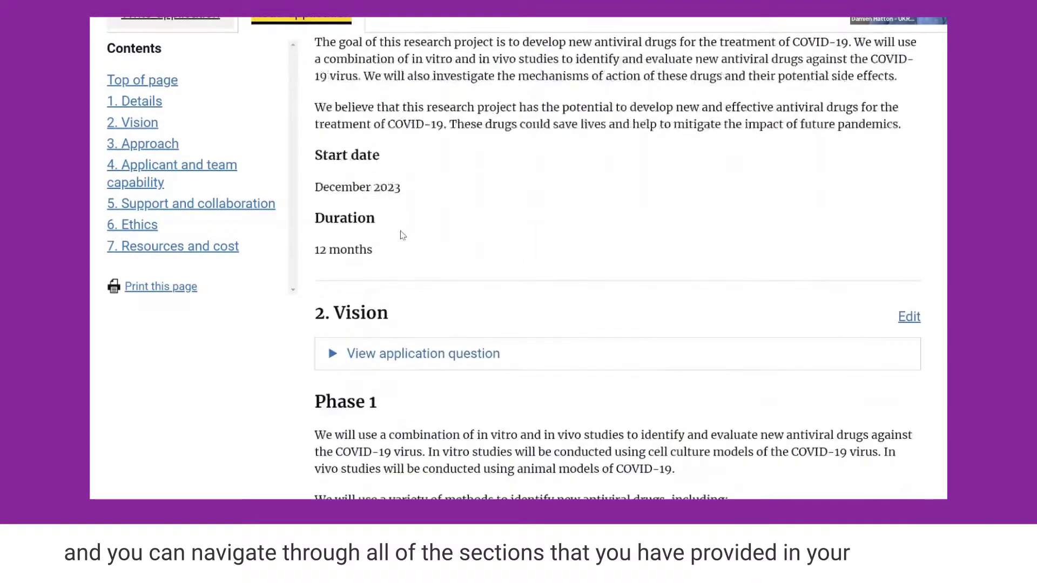
scroll(401, 233, "down", 7)
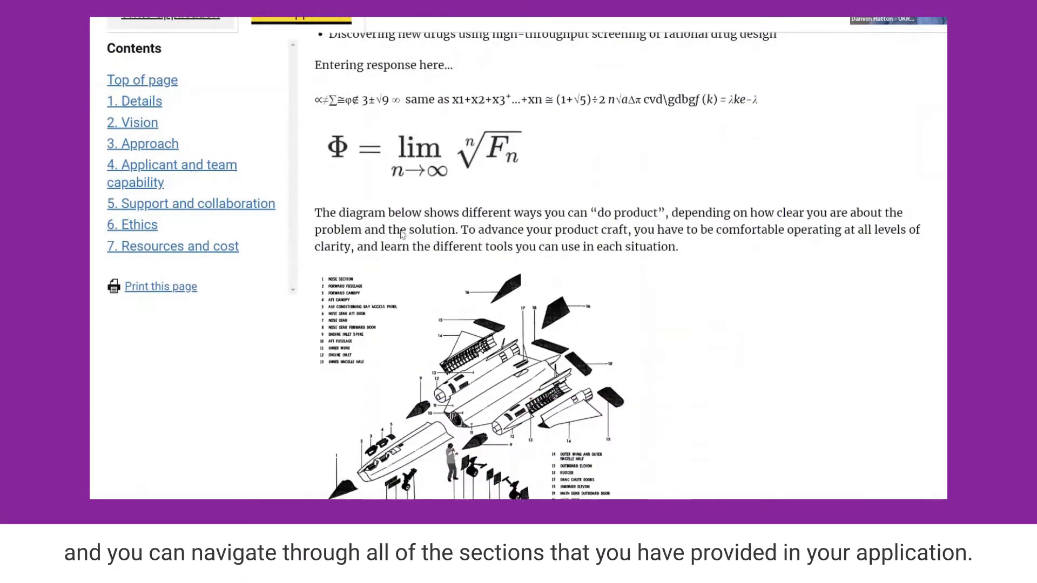
scroll(401, 234, "down", 2)
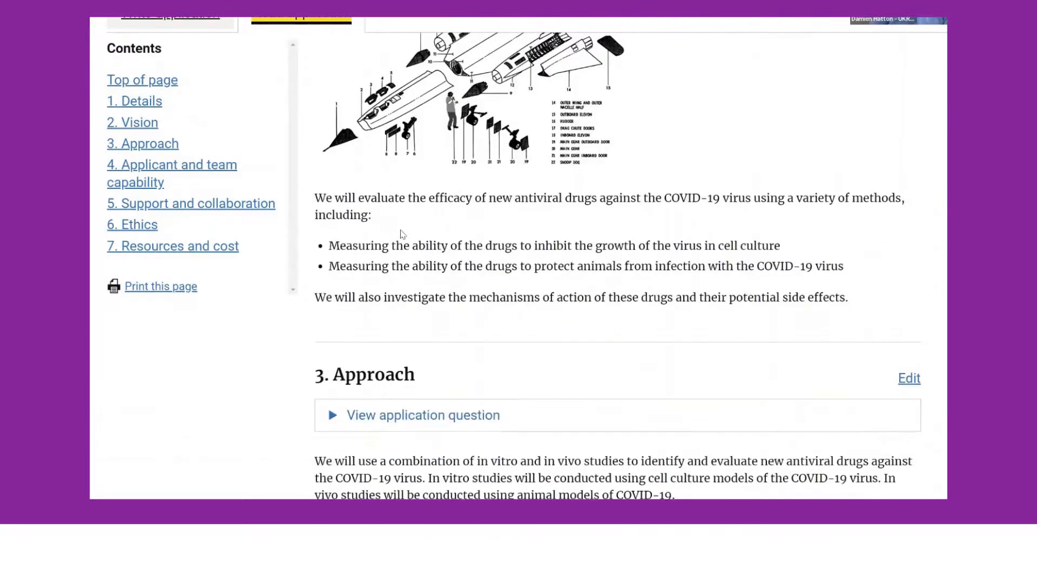
scroll(401, 223, "down", 6)
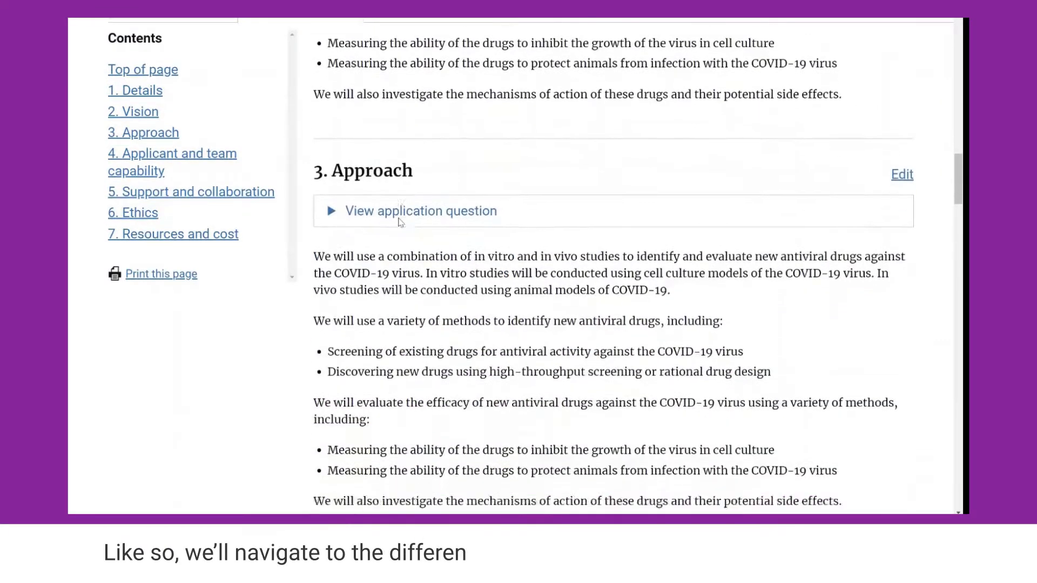
Jump through the read view's Support and collaboration, Resources and cost, and Vision sections, and return to the top of the page
left_click(196, 193)
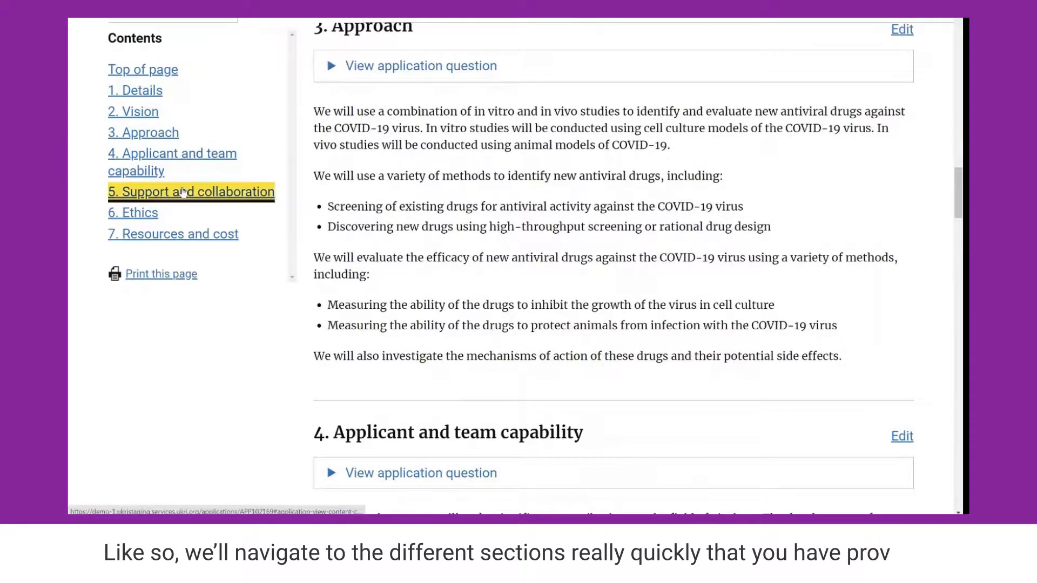
left_click(185, 235)
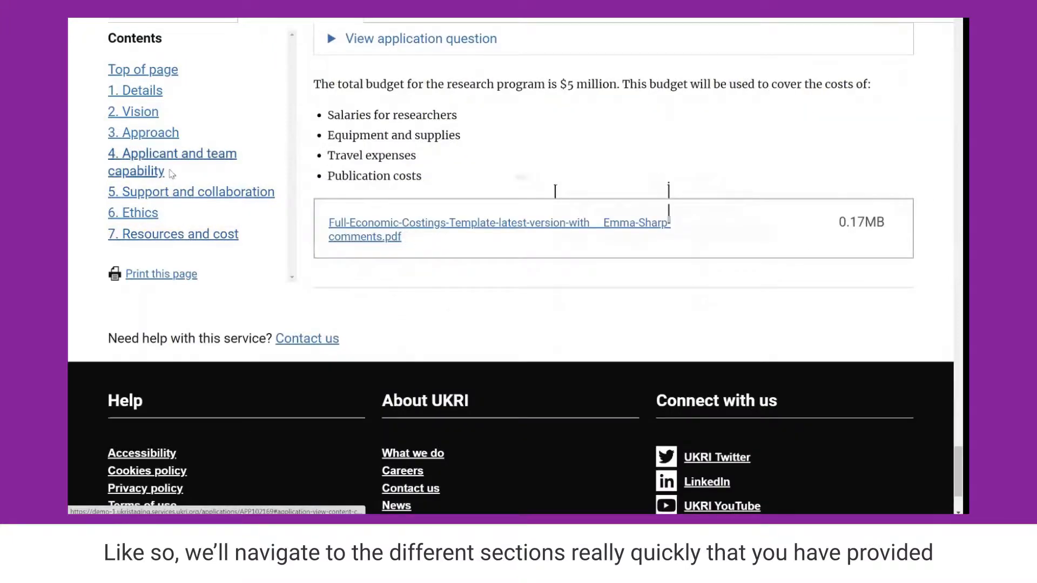
left_click(154, 115)
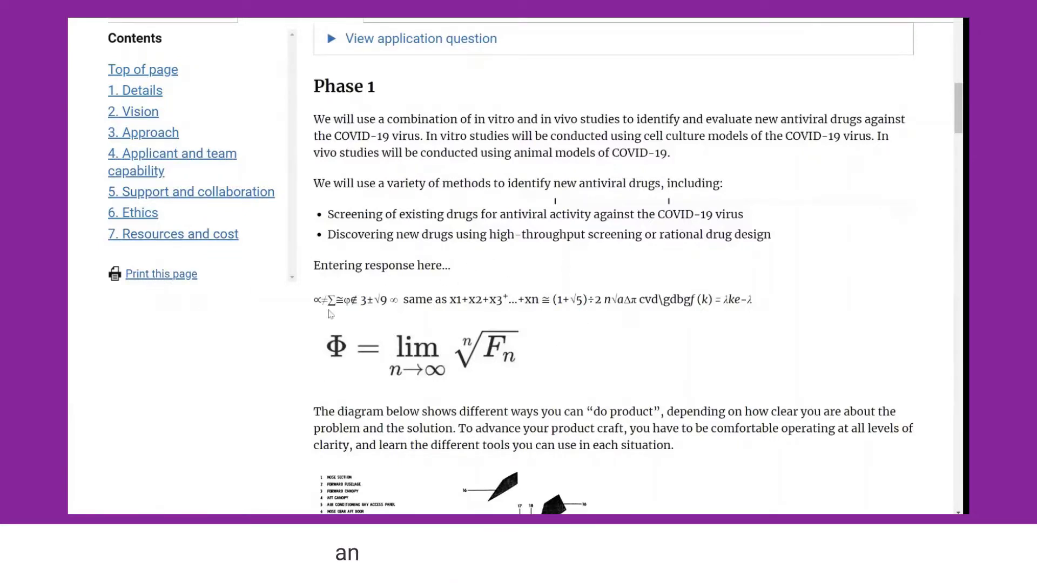
scroll(544, 322, "up", 7)
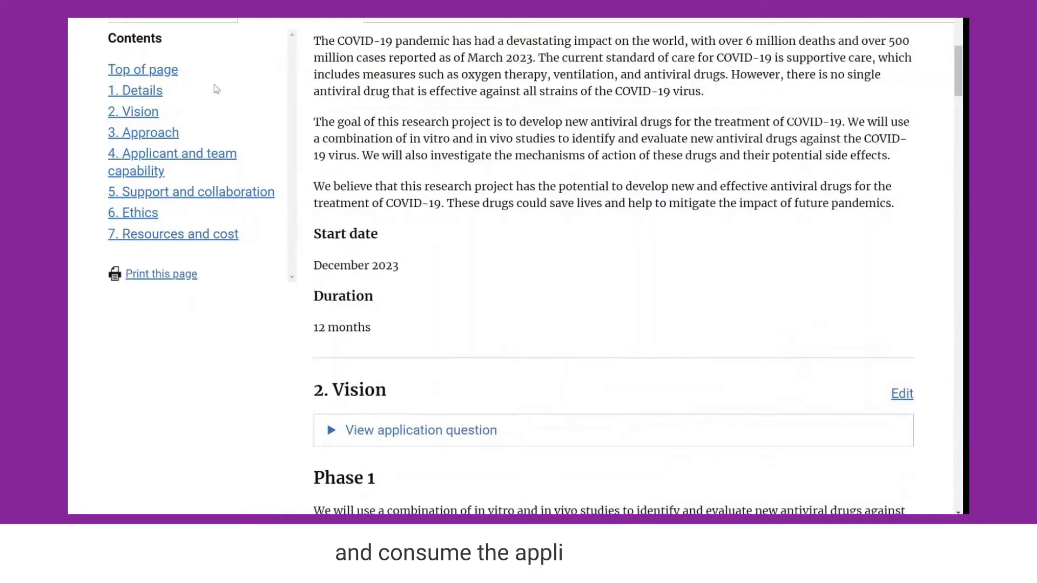
left_click(151, 70)
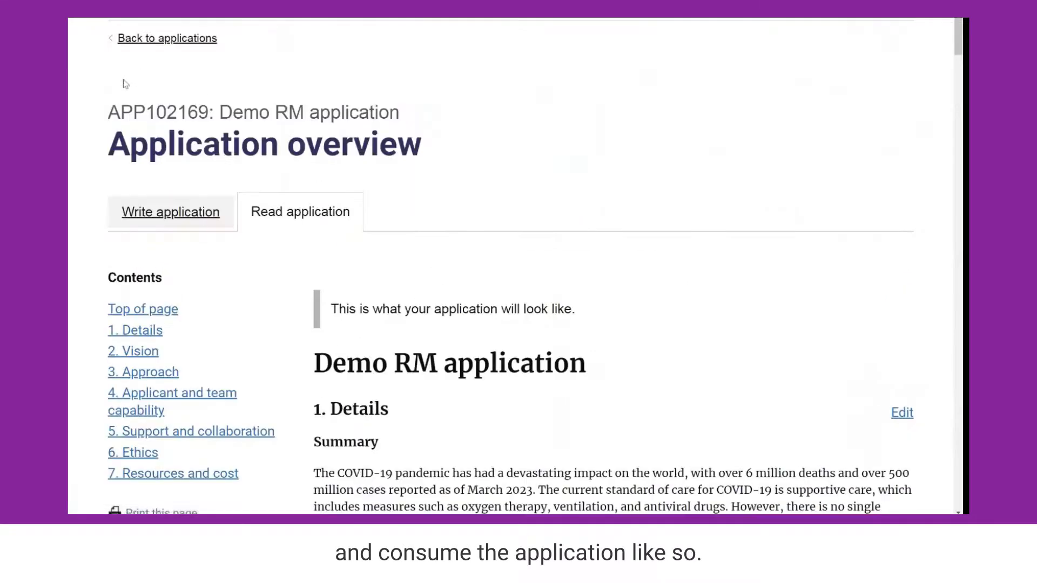
scroll(533, 287, "up", 3)
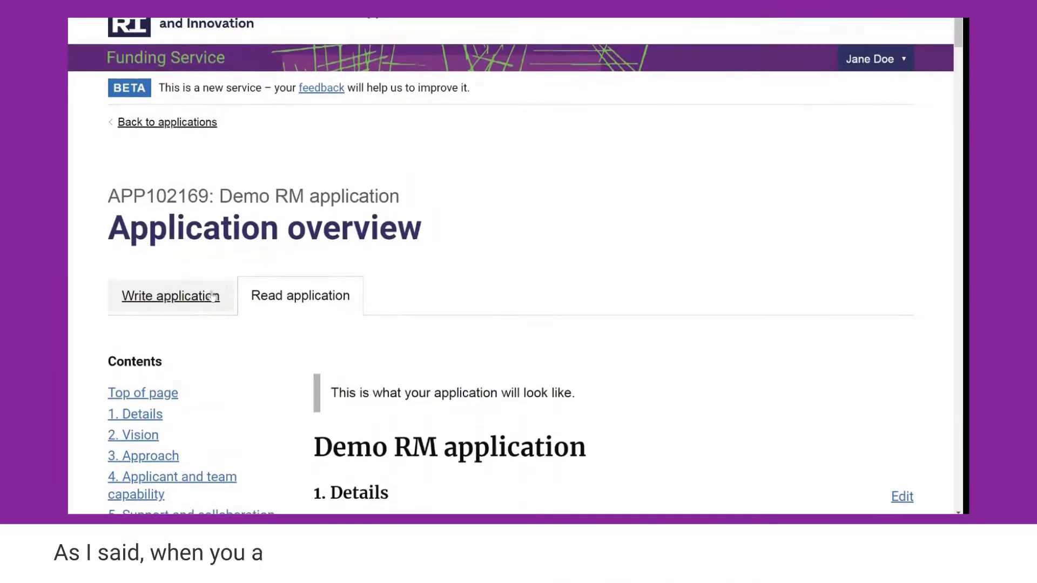
Switch the Demo RM application back to its write view and look over the application overview
left_click(212, 296)
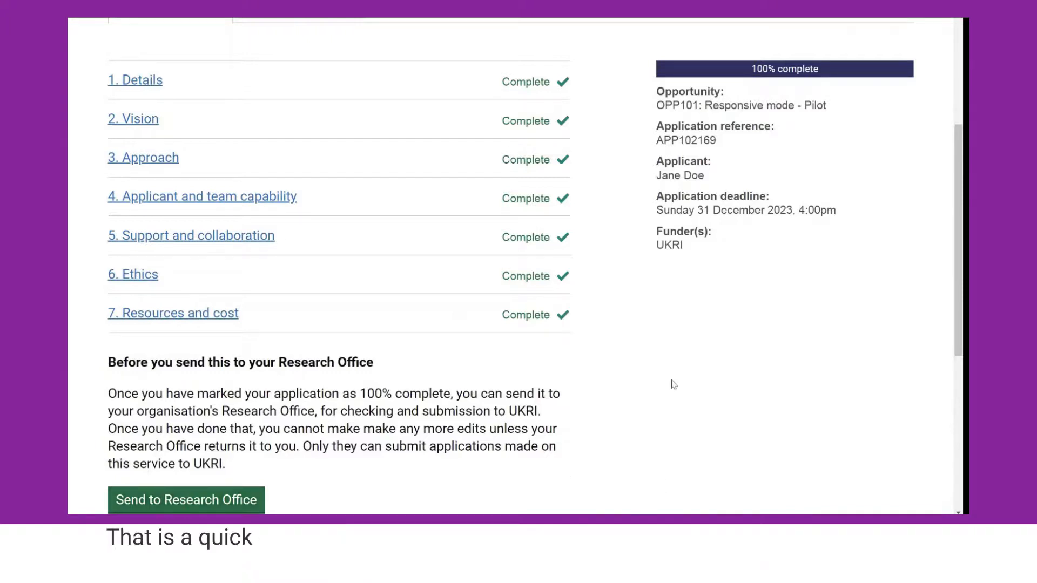
scroll(549, 221, "up", 5)
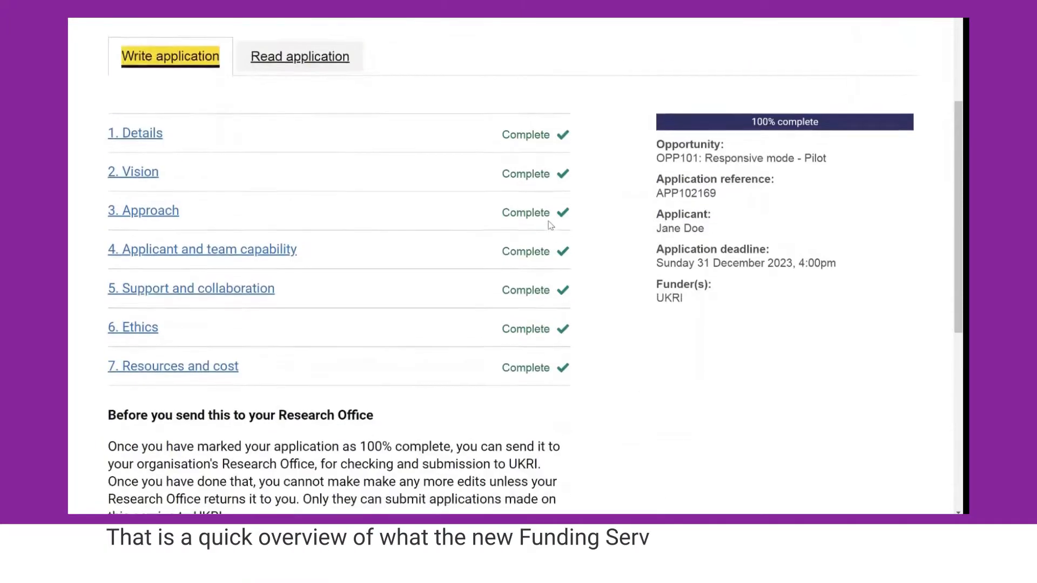
scroll(549, 221, "up", 1)
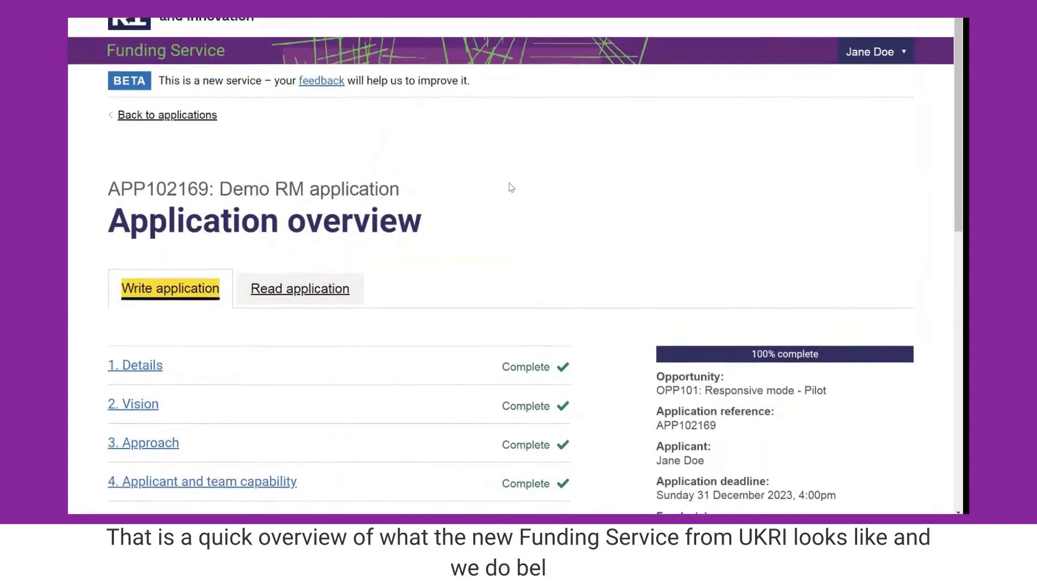
left_click(473, 213)
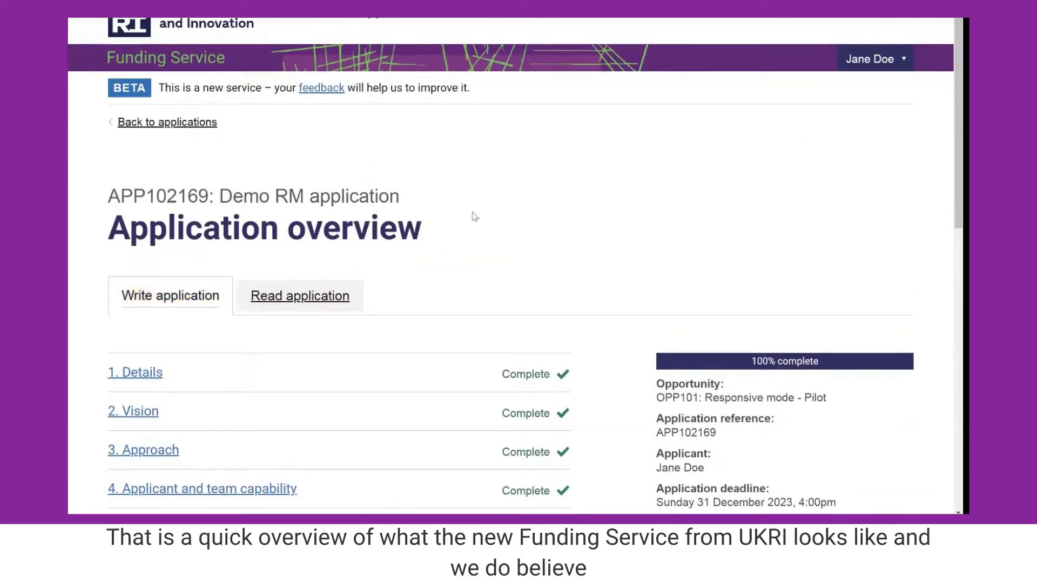